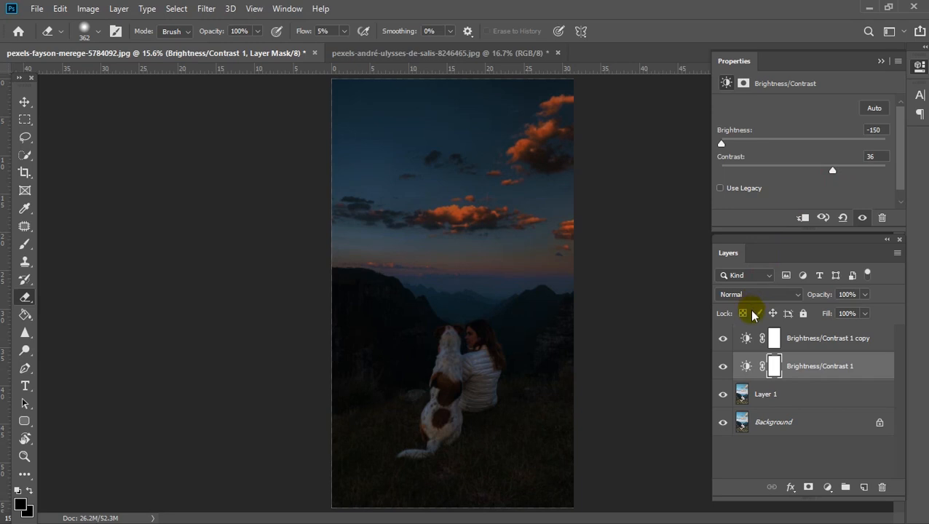
Add a Color Balance adjustment above Brightness/Contrast 1 and set its highlights to Cyan–Red -56, Magenta–Green +5 and Yellow–Blue +89
left_click(828, 490)
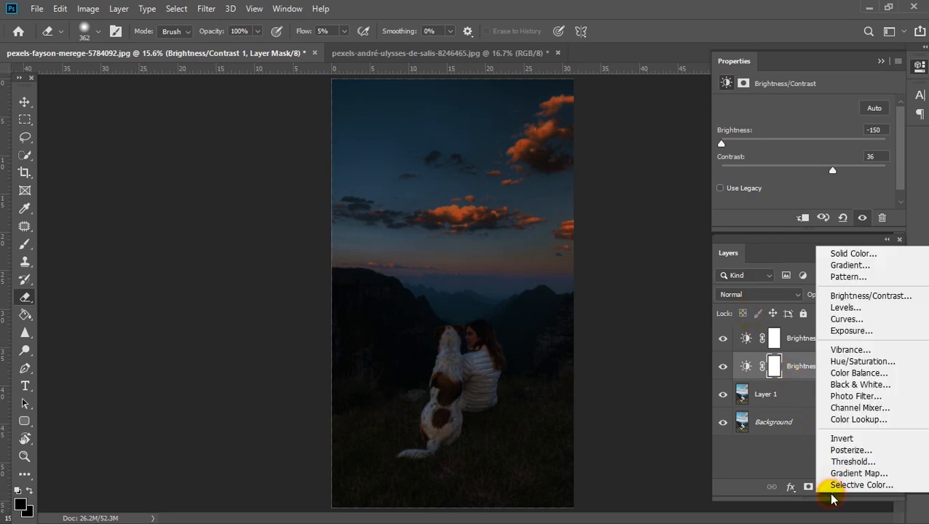
left_click(848, 373)
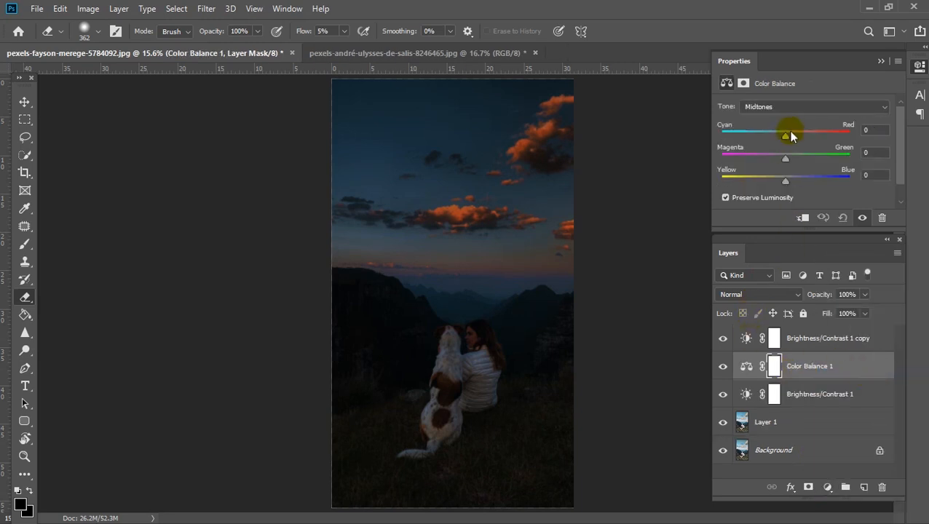
left_click(787, 107)
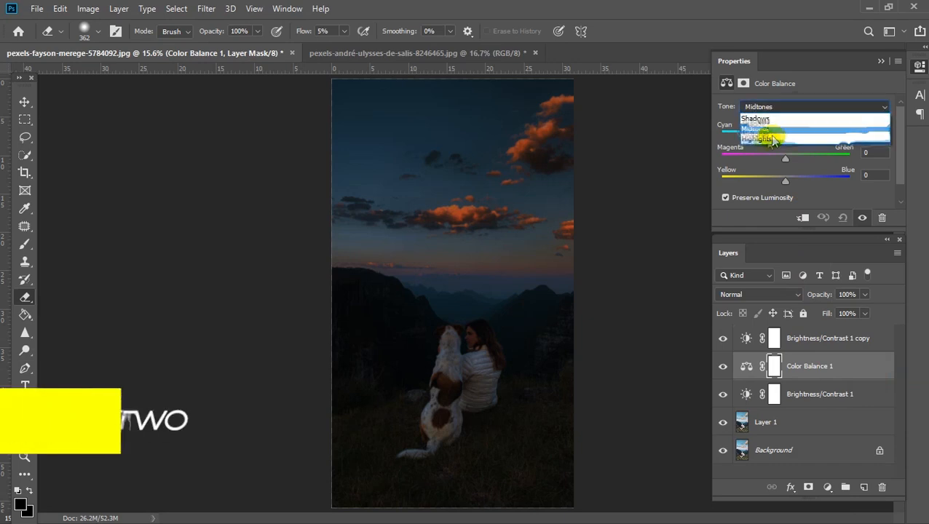
left_click(773, 139)
left_click_drag(784, 133, 761, 136)
left_click_drag(784, 180, 829, 180)
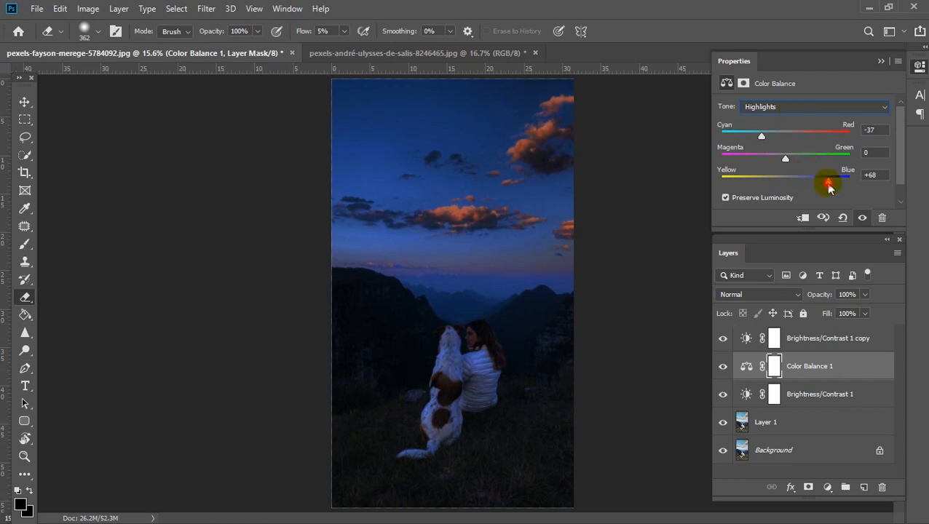
left_click_drag(786, 159, 764, 161)
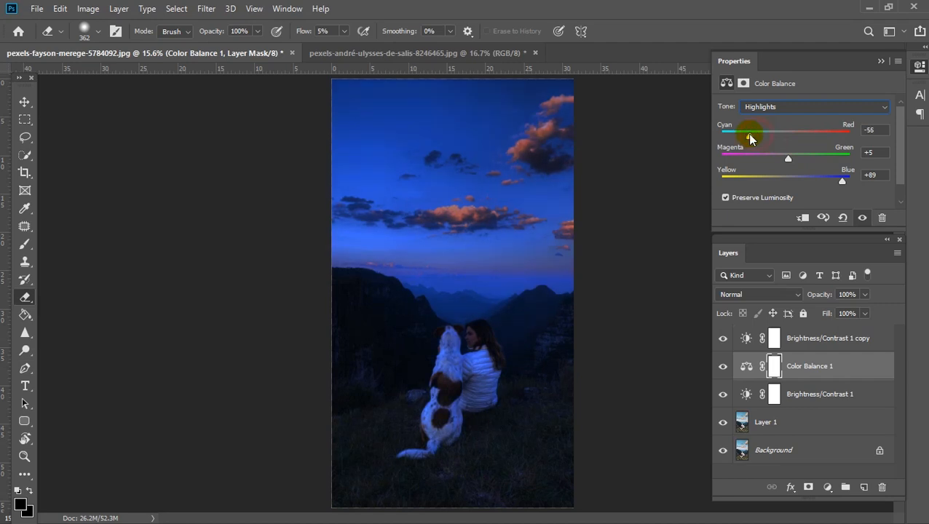
Set the Color Balance shadows to Cyan–Red -29 and Yellow–Blue +32
left_click(787, 109)
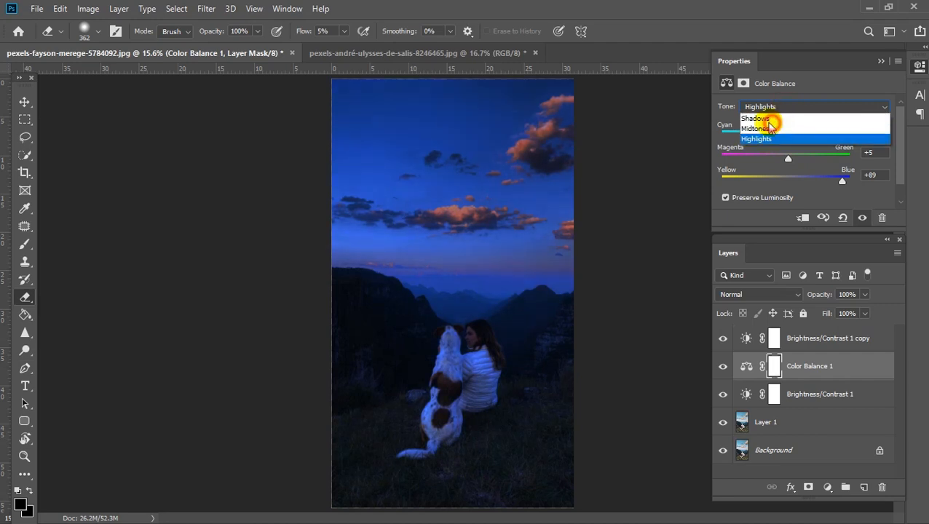
left_click(757, 118)
left_click_drag(785, 135, 759, 139)
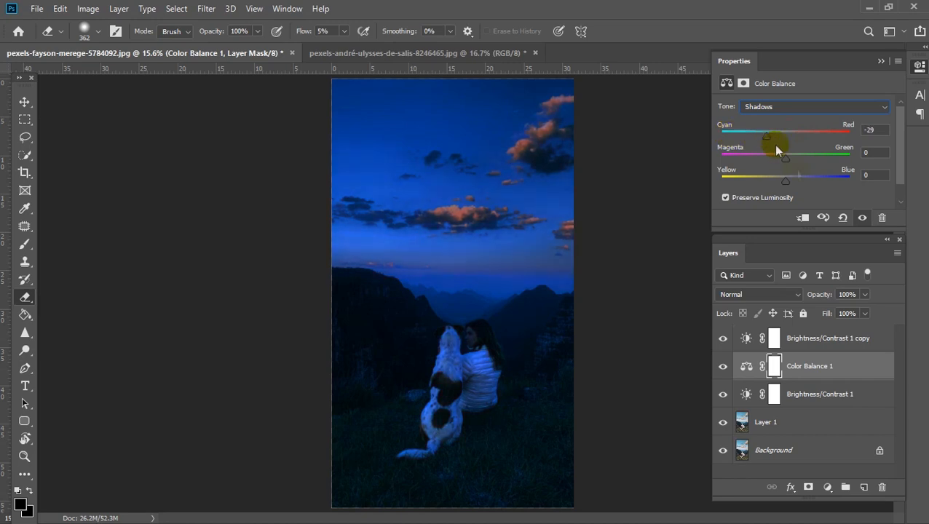
mouse_move(788, 182)
left_mouse_down()
mouse_move(822, 178)
mouse_move(805, 178)
left_mouse_up()
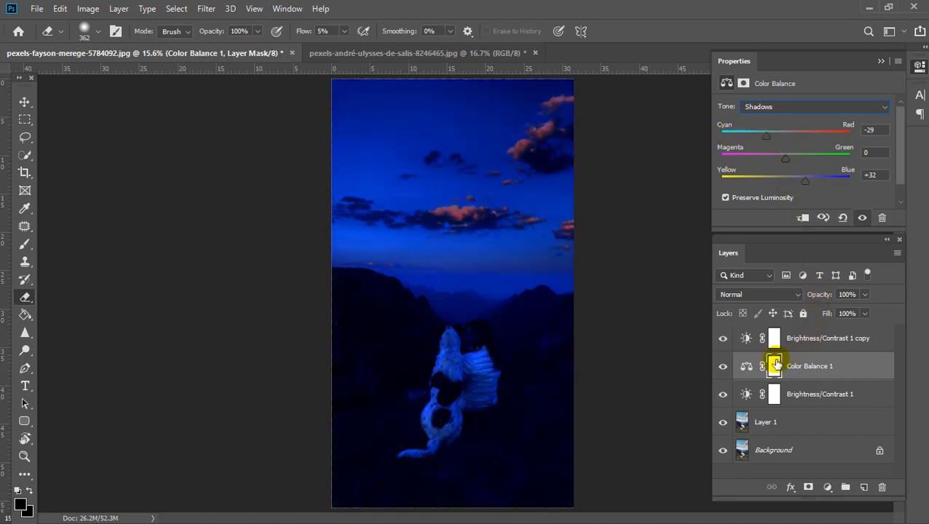
Move the Color Balance layer to the top of the stack, with midtones Cyan–Red -21 and Yellow–Blue +33 and layer opacity 55%
left_click_drag(810, 366, 830, 335)
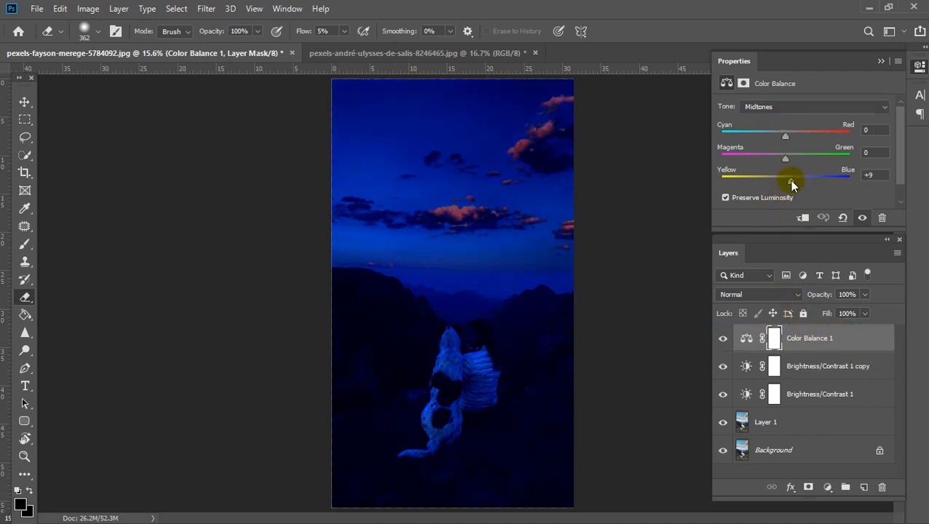
left_click_drag(805, 186, 845, 187)
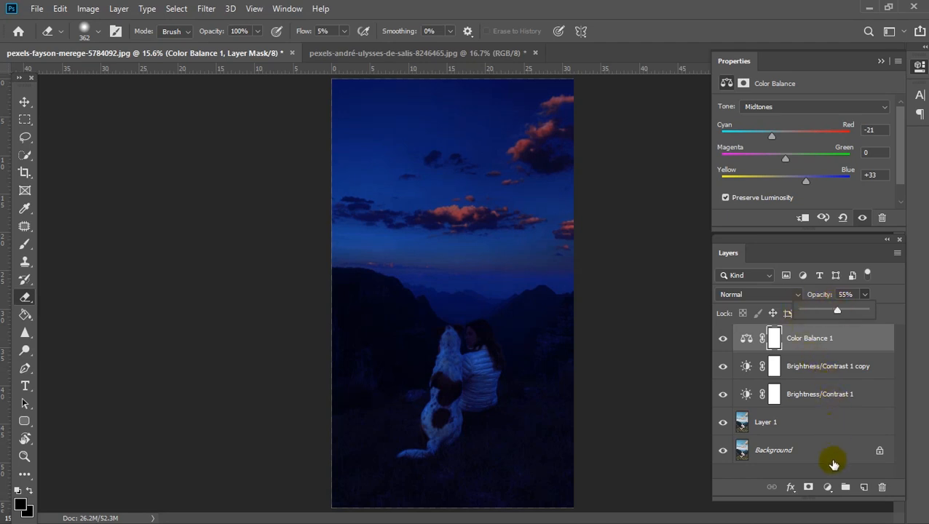
Add a Levels adjustment layer on top and slightly shift its midtone and white input levels
left_click(827, 487)
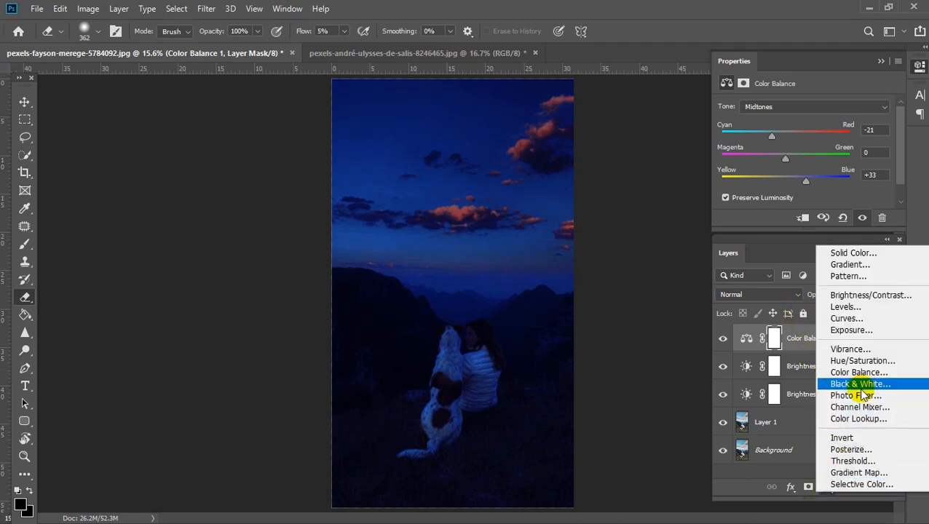
left_click(853, 318)
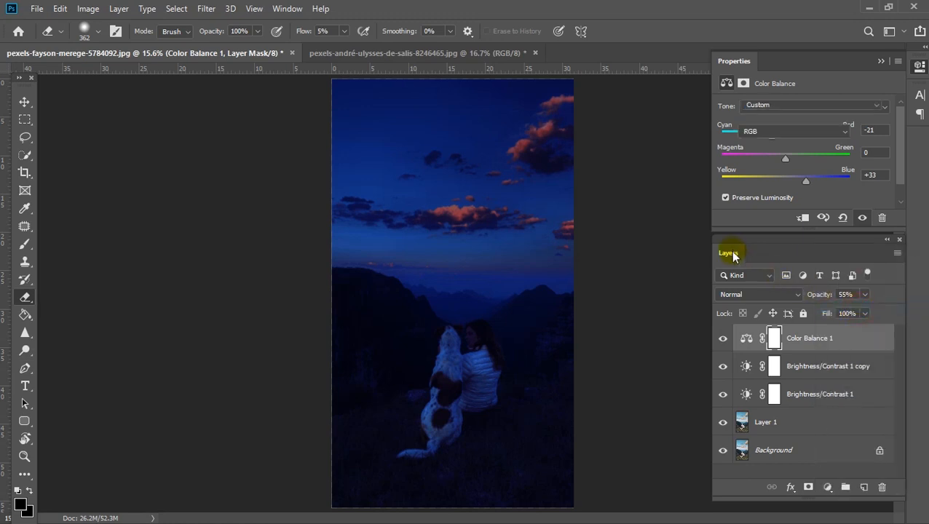
left_click_drag(750, 206, 721, 195)
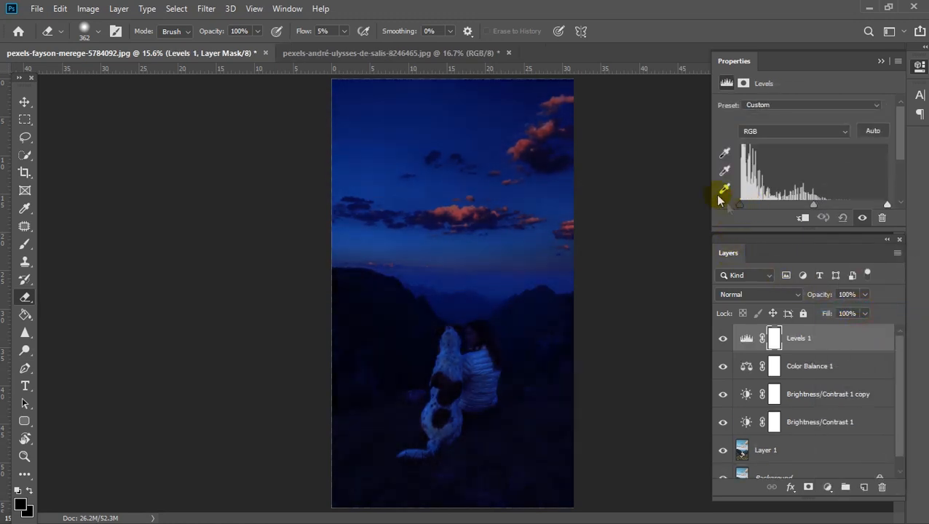
Add a Hue/Saturation adjustment layer on top with Saturation -18 and Lightness -22
left_click(827, 487)
left_click(861, 360)
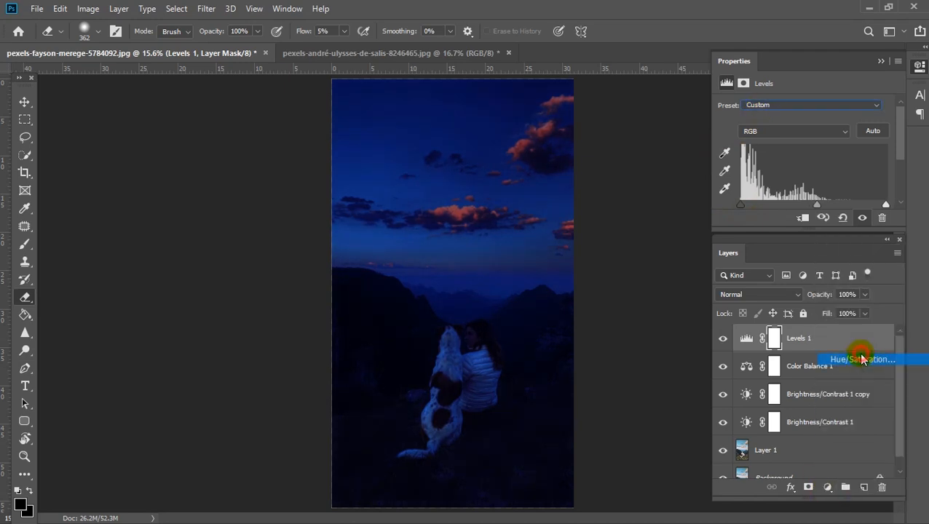
left_click_drag(827, 188, 801, 161)
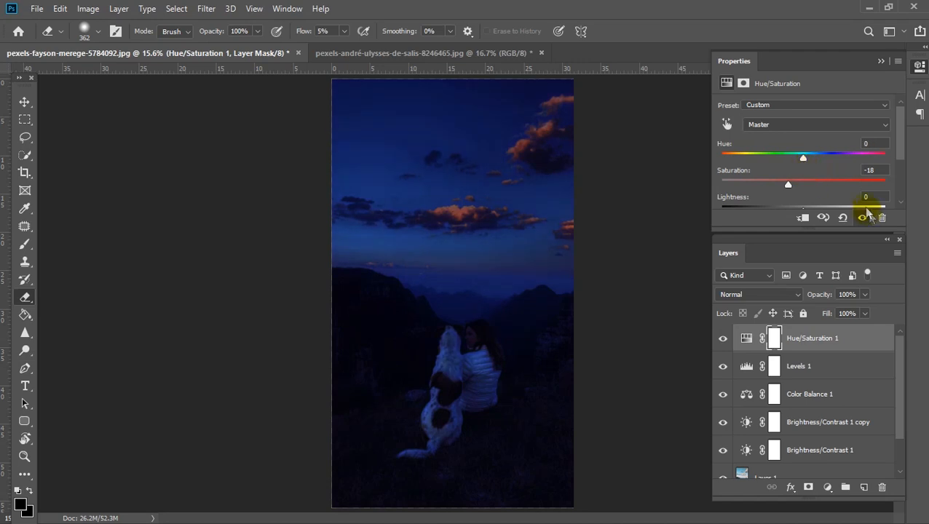
scroll(817, 138, "down", 1)
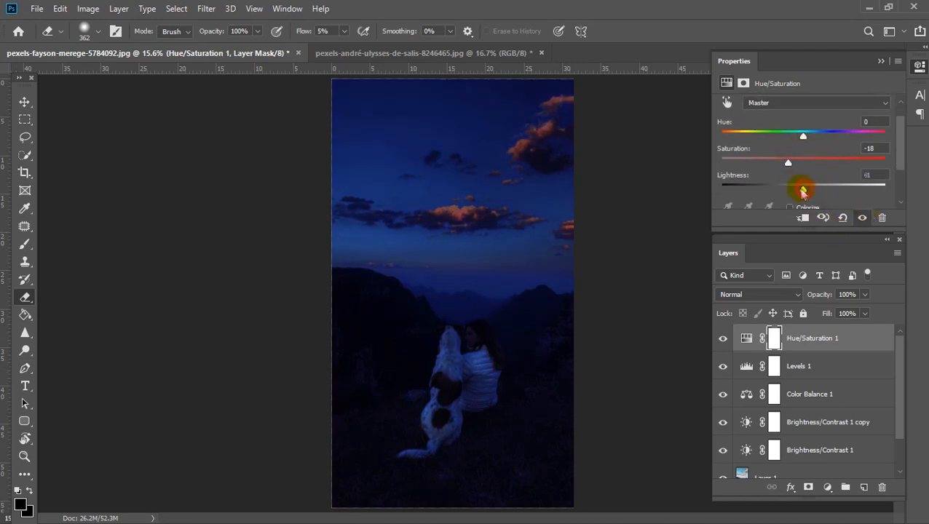
left_click_drag(819, 194, 800, 191)
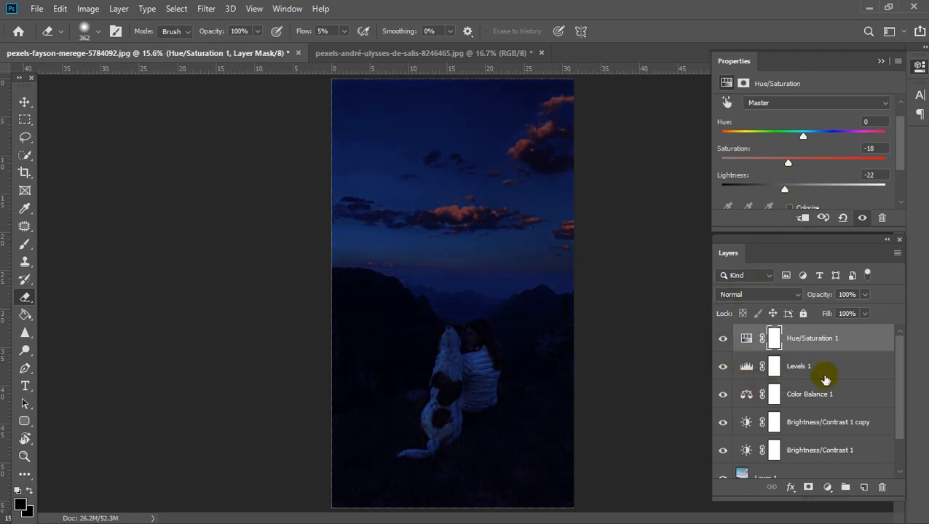
Create a new empty layer directly above Layer 1 and choose the Quick Selection tool
scroll(801, 408, "down", 1)
left_click(774, 445)
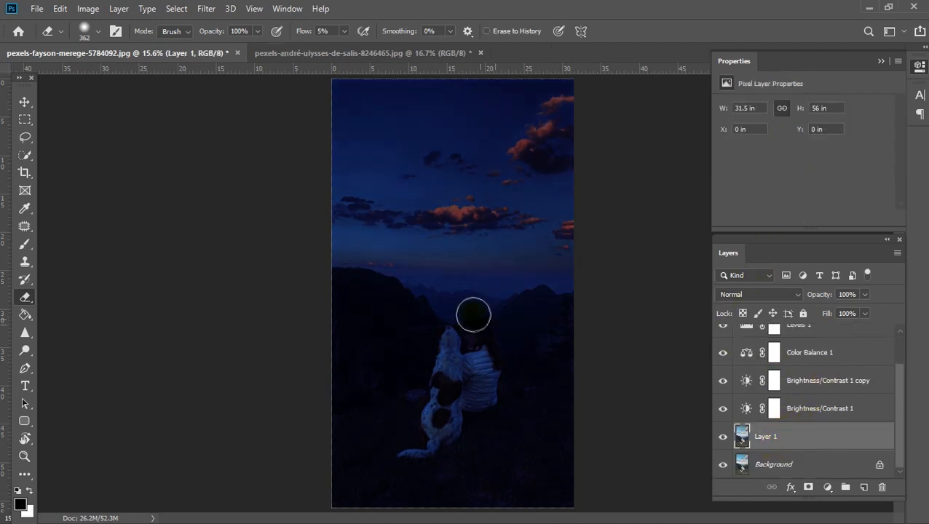
mouse_move(406, 191)
left_mouse_down()
mouse_move(414, 136)
mouse_move(376, 81)
left_mouse_up()
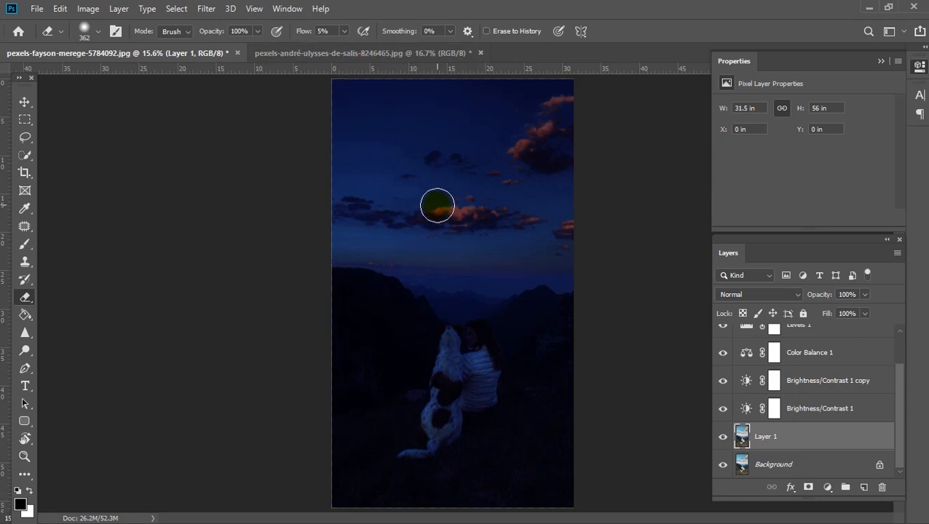
scroll(443, 209, "up", 4)
left_click(24, 154)
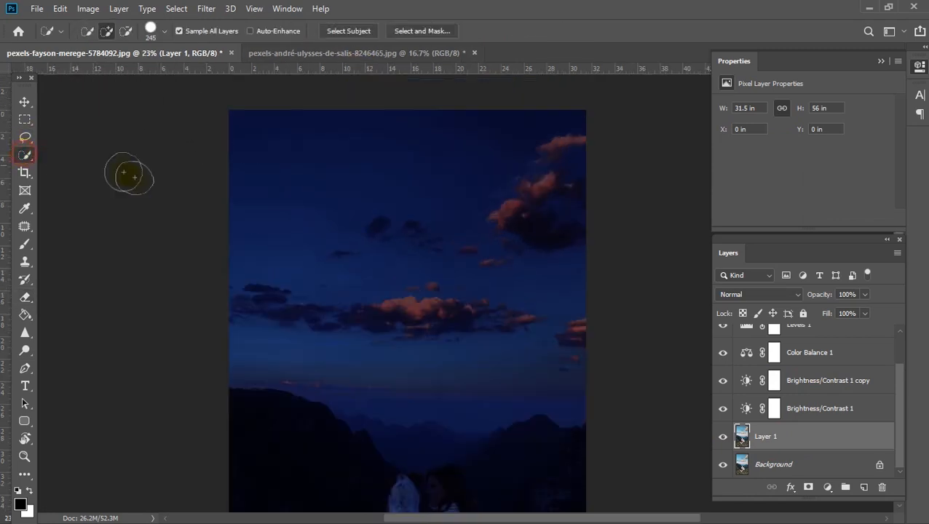
left_click(844, 487)
key("ctrl+z")
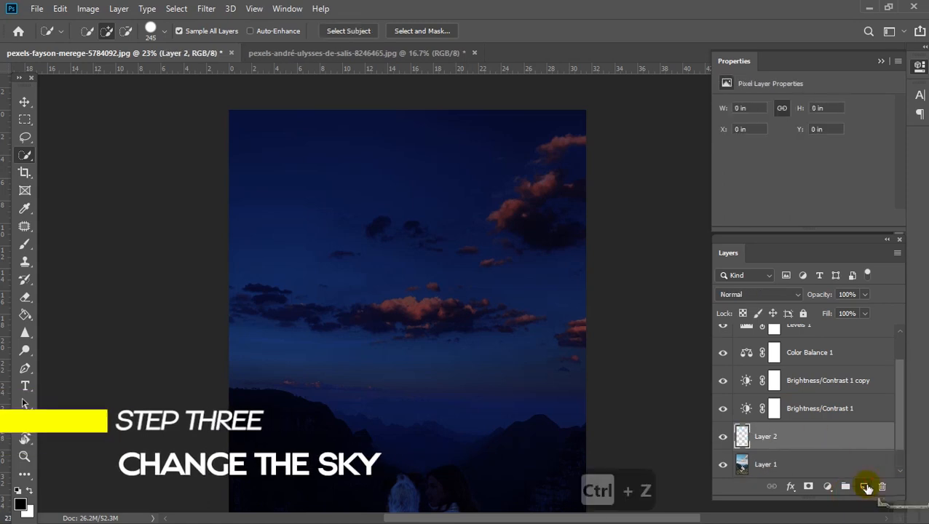
Copy the whole starry sunset pier photo and paste it into the woman-and-dog document above the Hue/Saturation layer
key("alt+Tab")
key("alt+Tab")
key("ctrl+a")
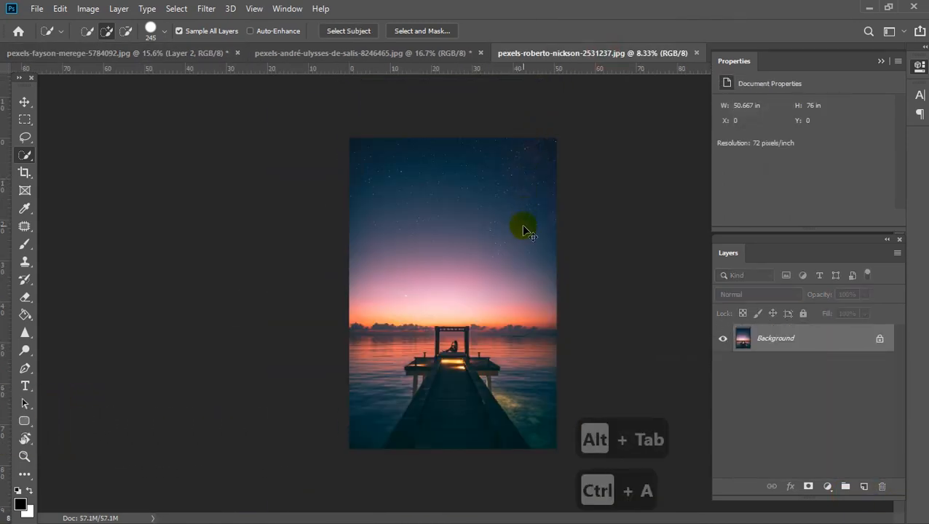
key("ctrl+c")
left_click(197, 54)
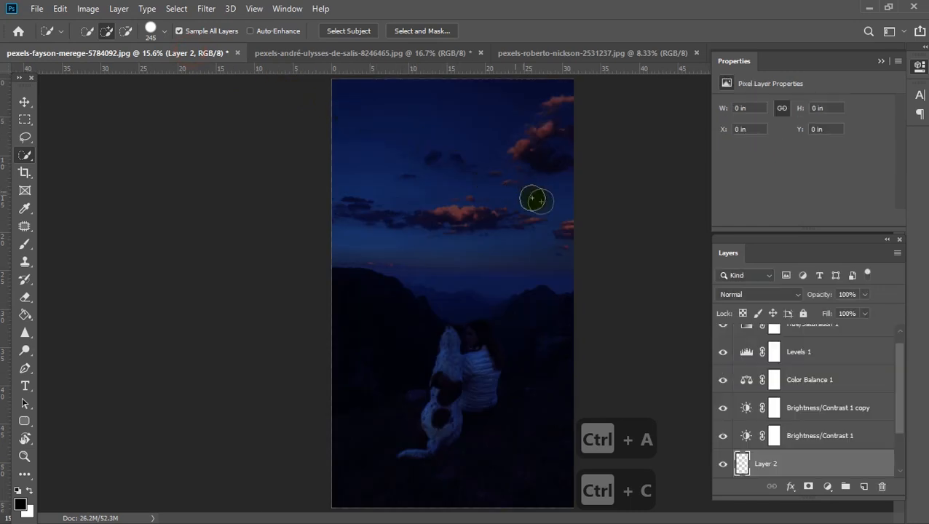
scroll(771, 376, "up", 1)
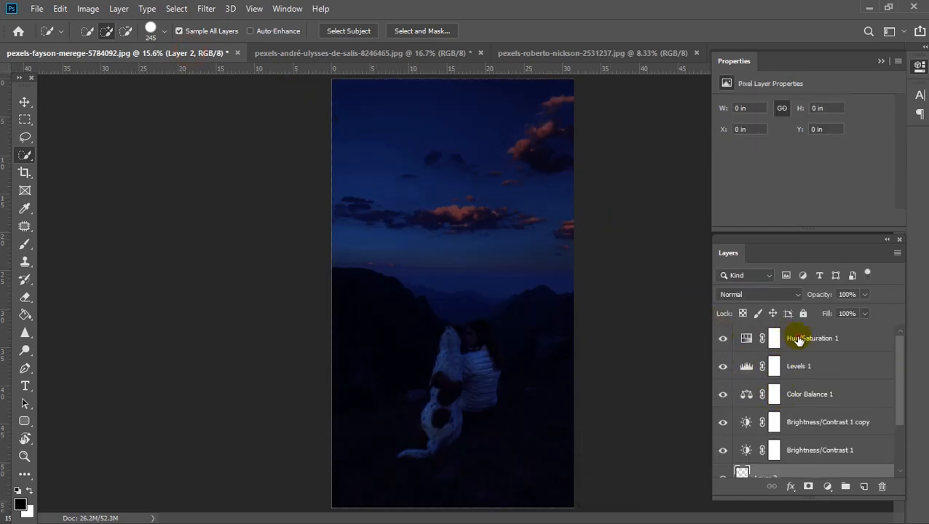
left_click(798, 338)
key("ctrl+v")
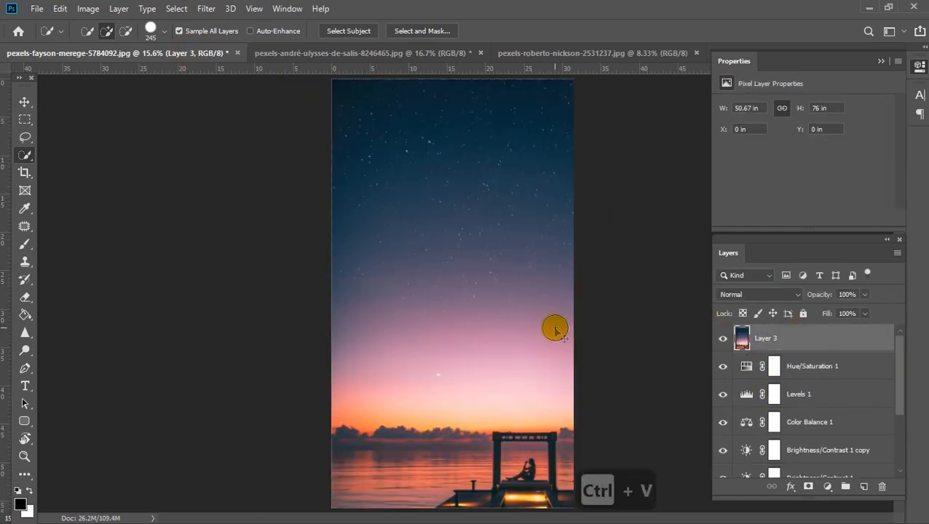
Scale the pasted pier photo to 62.17% so it spans the canvas width, aligned with the canvas's upper edge
key("ctrl+t")
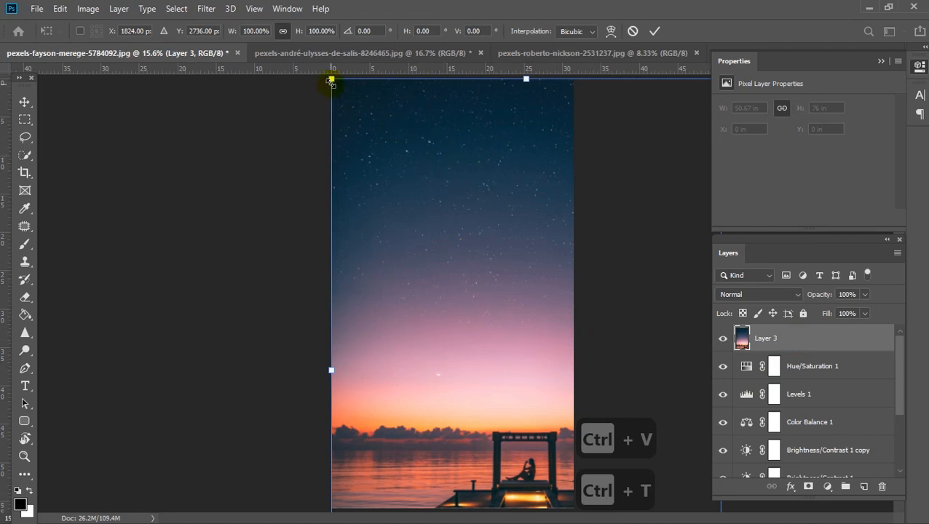
left_click_drag(331, 79, 420, 213)
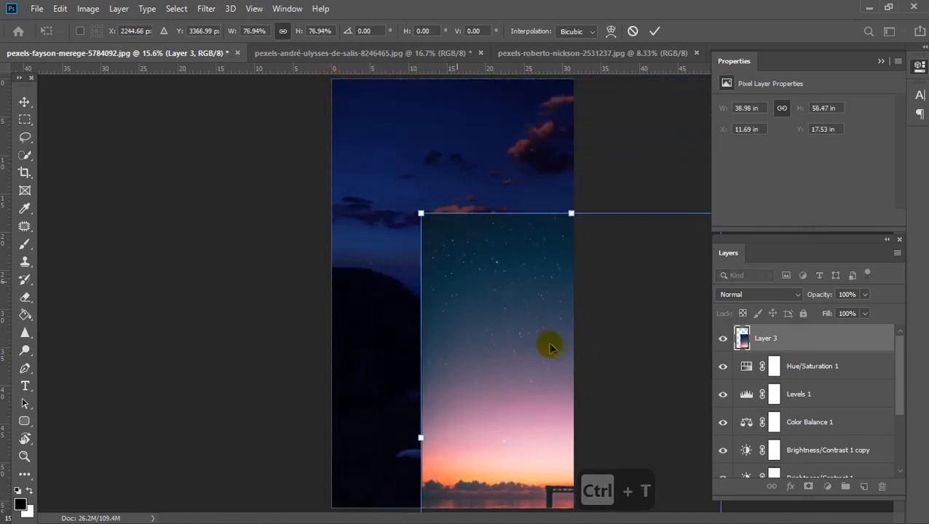
left_click_drag(549, 348, 439, 206)
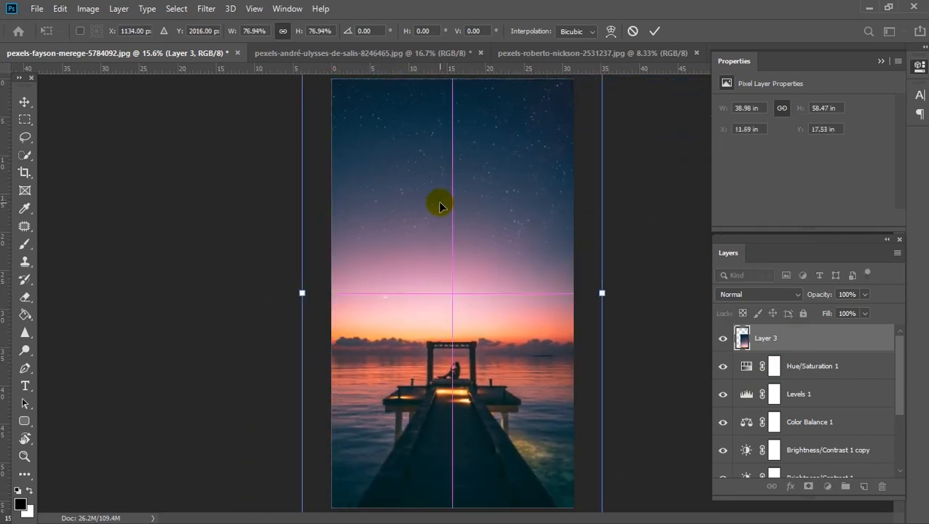
left_click_drag(302, 292, 344, 293)
left_click_drag(428, 297, 421, 283)
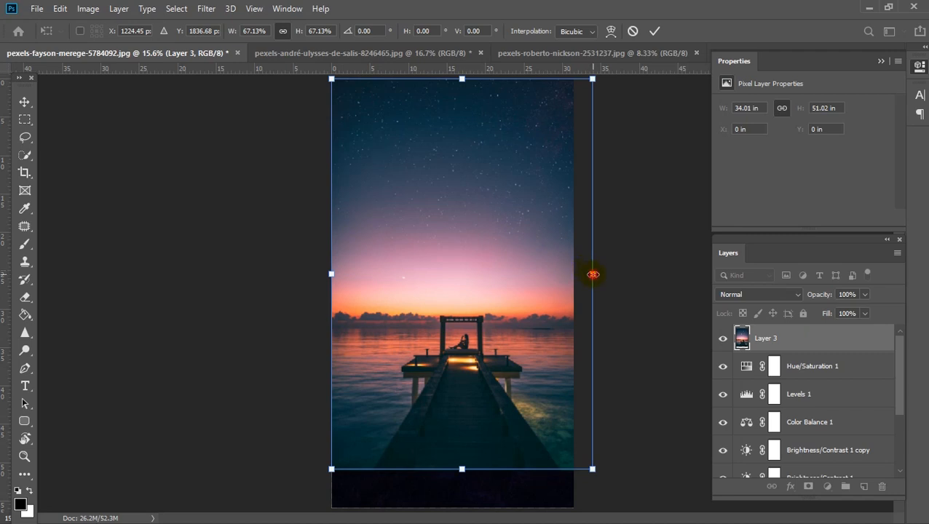
left_click_drag(593, 274, 576, 269)
left_click_drag(477, 270, 477, 264)
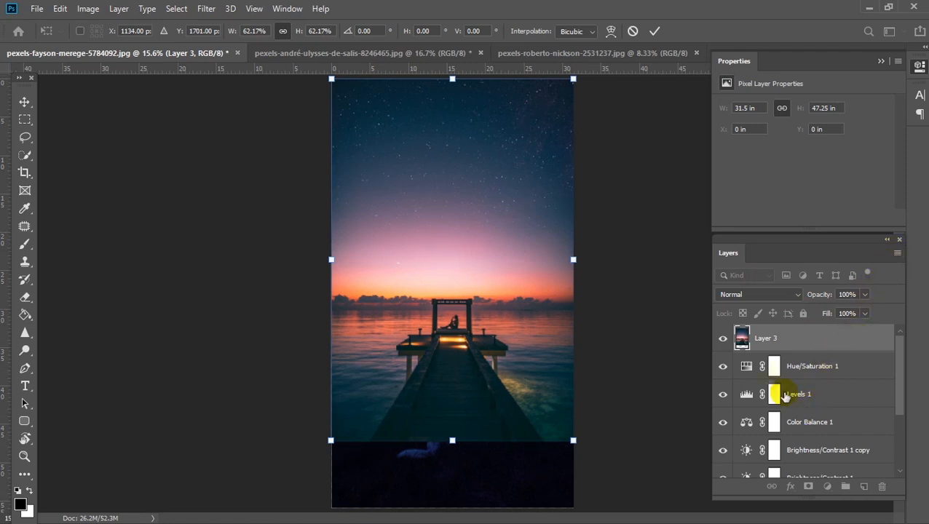
Hide the pasted pier photo layer and make Layer 1 the active layer
left_click(723, 339)
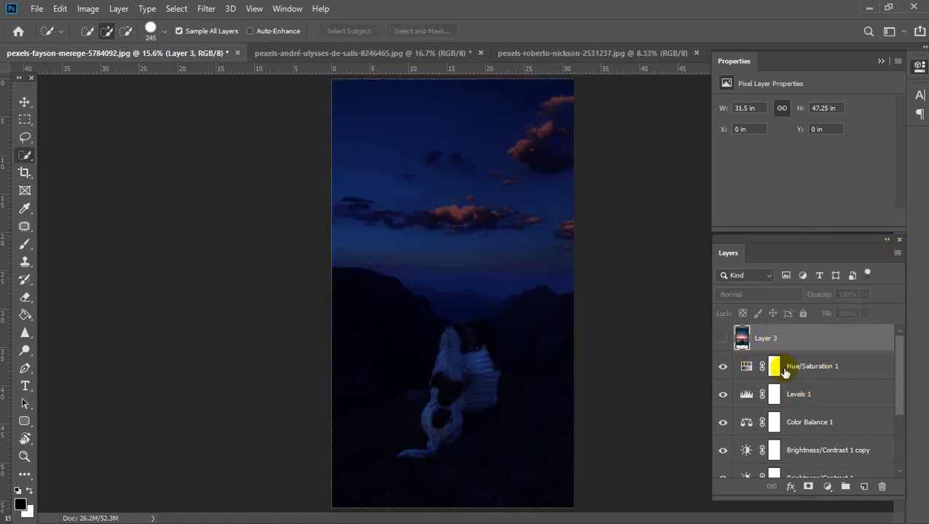
scroll(794, 393, "down", 3)
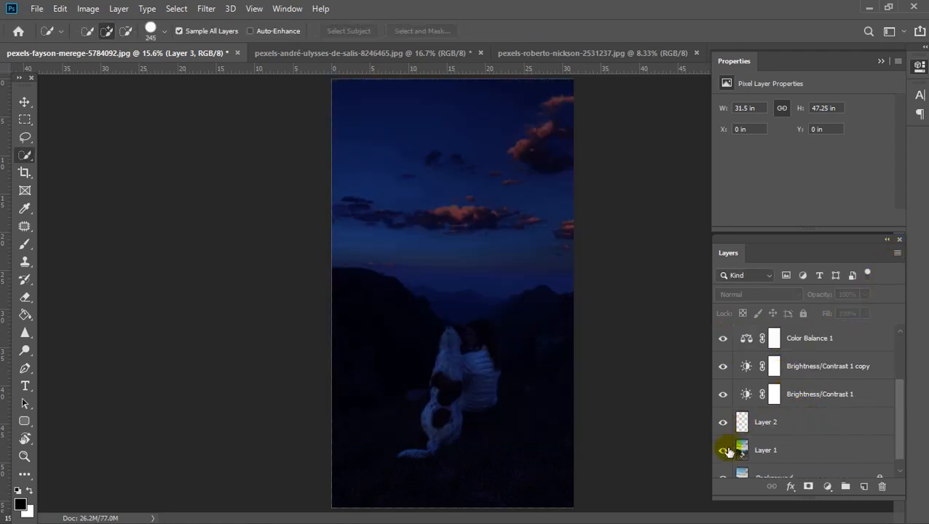
left_click(741, 451)
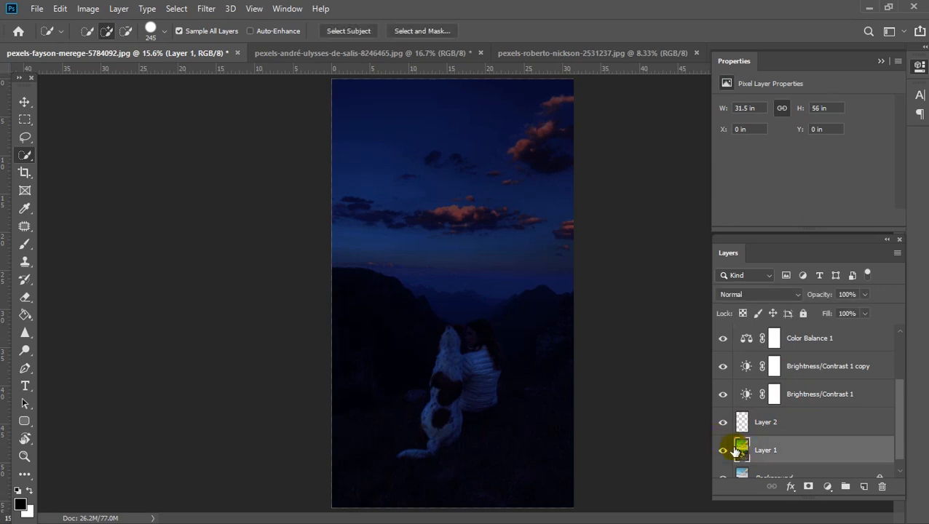
Select the sky of Layer 1 with the Quick Selection tool, from the upper canvas edge down to the mountain ridge line
key("z")
left_click_drag(451, 193, 437, 225)
key("space")
left_click_drag(308, 98, 490, 123)
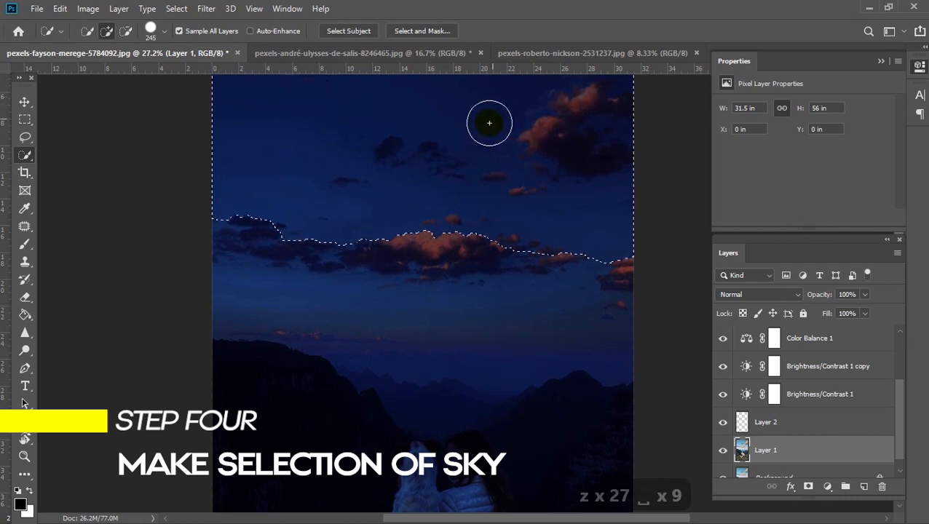
key("space")
mouse_move(288, 249)
left_mouse_down()
mouse_move(498, 255)
mouse_move(484, 327)
mouse_move(384, 328)
left_mouse_up()
Subtract the distant mountains from the sky selection so its edge follows their crest beside the left cliff
key("z")
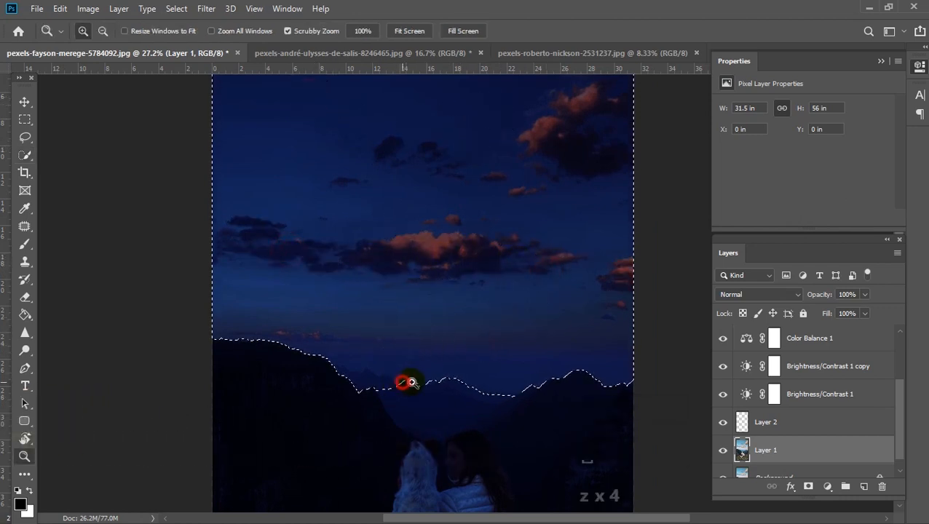
left_click_drag(406, 381, 450, 382)
key("v")
key("v")
key("v")
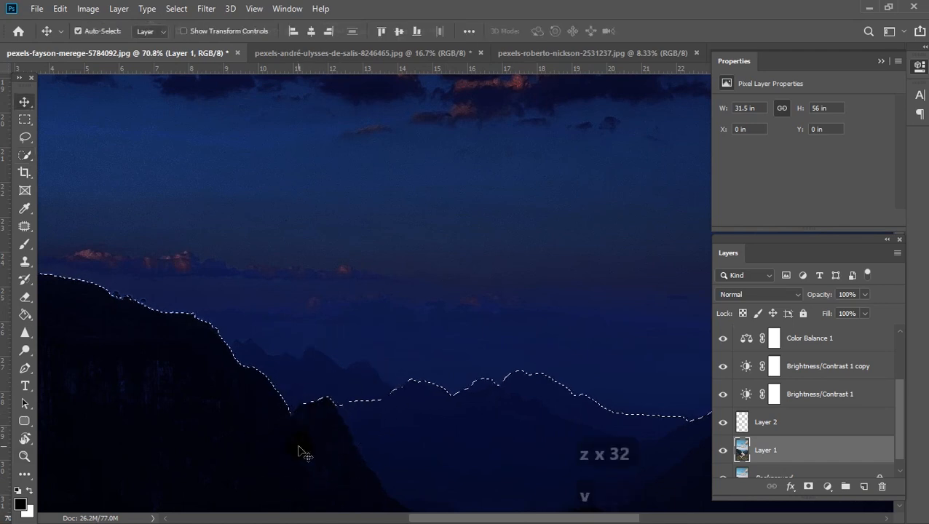
left_click(25, 154)
mouse_move(256, 414)
left_mouse_down()
mouse_move(328, 430)
mouse_move(369, 457)
left_mouse_up()
left_click_drag(616, 357, 647, 362)
left_click_drag(582, 479, 555, 481)
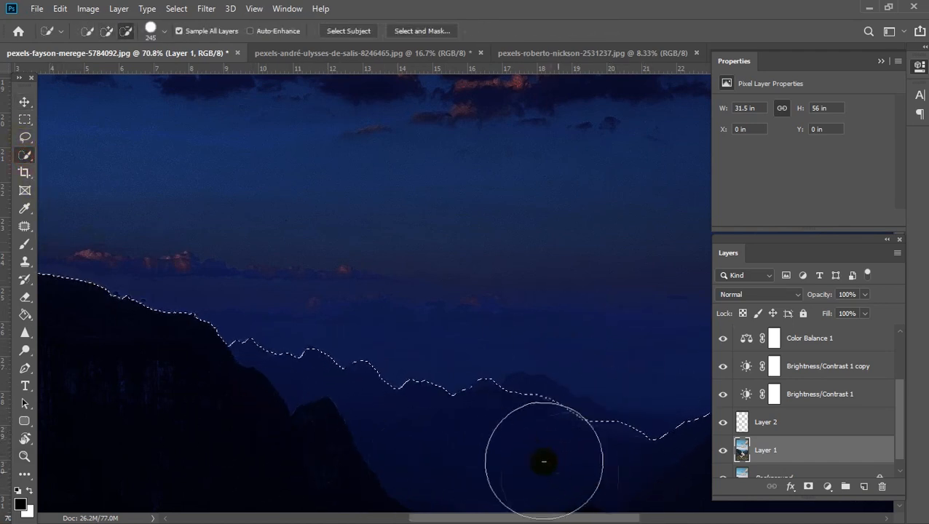
Refine the sky selection along the crest of the central distant peak using a smaller brush
left_click(487, 308)
key("ctrl+z")
mouse_move(527, 393)
left_mouse_down()
mouse_move(517, 400)
mouse_move(583, 430)
mouse_move(663, 438)
mouse_move(519, 402)
mouse_move(579, 371)
left_mouse_up()
left_click(535, 437)
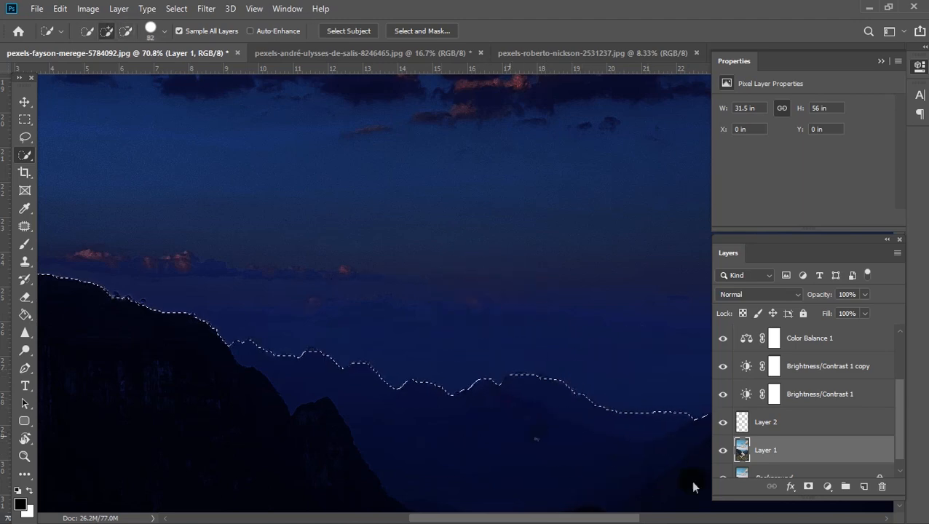
left_click(537, 395, "alt")
Extend the sky selection over the distant mountains down to the dog's and woman's heads
key("ctrl+0")
key("z")
mouse_move(465, 319)
left_mouse_down()
mouse_move(506, 324)
mouse_move(538, 316)
left_mouse_up()
mouse_move(354, 232)
left_mouse_down()
mouse_move(591, 264)
mouse_move(473, 303)
mouse_move(491, 315)
left_mouse_up()
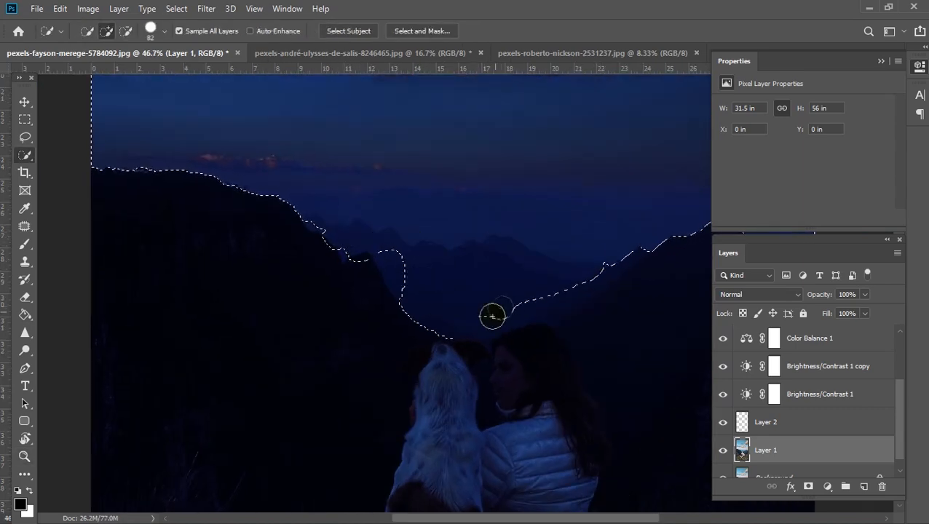
Try to refine the selection edge along the left cliff and the valley beside it
key("z")
left_click_drag(354, 254, 437, 256)
left_click_drag(373, 275, 297, 276)
mouse_move(430, 297)
left_mouse_down()
mouse_move(484, 298)
mouse_move(558, 423)
left_mouse_up()
left_click_drag(304, 275, 293, 335)
Undo the last selection strokes around the left cliff
key("ctrl+z")
key("ctrl+z")
key("ctrl+z")
key("ctrl+z")
key("ctrl+z")
key("ctrl+z")
key("ctrl+z")
key("ctrl+z")
key("ctrl+z")
key("ctrl+z")
key("ctrl+z")
key("ctrl+z")
key("ctrl+z")
key("ctrl+z")
key("ctrl+z")
key("ctrl+z")
key("ctrl+z")
key("ctrl+z")
key("ctrl+z")
key("ctrl+z")
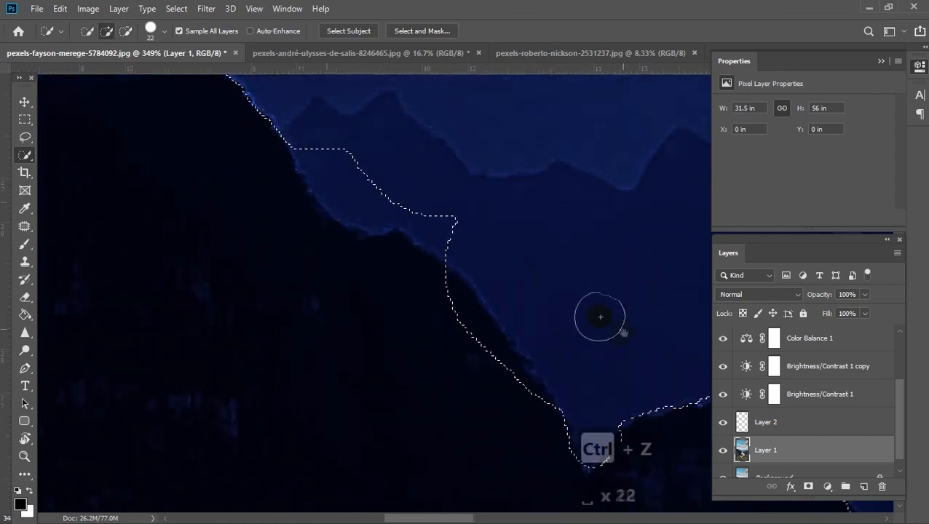
Add the missing background beside the left cliff to the selection and trim its edge to the rock outline
left_click_drag(493, 208, 568, 371)
mouse_move(443, 332)
left_mouse_down()
mouse_move(529, 361)
mouse_move(513, 419)
left_mouse_up()
left_click_drag(311, 233, 597, 395)
left_click_drag(260, 237, 307, 263)
Refine the selection edge along the right mountain slope down to the woman's hair
key("ctrl+0")
mouse_move(408, 280)
left_mouse_down()
mouse_move(450, 280)
mouse_move(291, 291)
mouse_move(335, 242)
left_mouse_up()
mouse_move(259, 292)
left_mouse_down()
mouse_move(317, 281)
mouse_move(484, 161)
mouse_move(465, 195)
left_mouse_up()
mouse_move(497, 160)
left_mouse_down()
mouse_move(521, 191)
mouse_move(599, 151)
left_mouse_up()
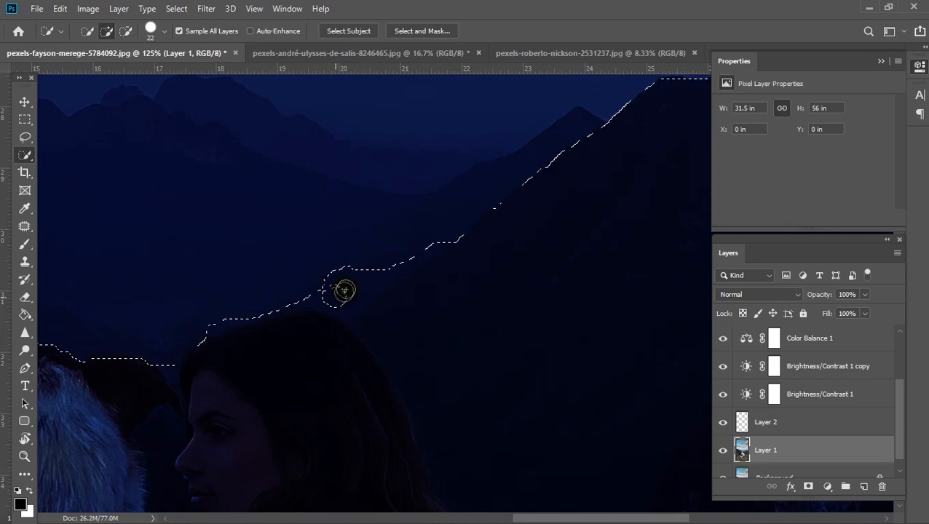
left_click_drag(344, 291, 199, 319)
left_click_drag(347, 303, 427, 259)
mouse_move(469, 179)
left_mouse_down()
mouse_move(162, 410)
mouse_move(461, 51)
left_mouse_up()
Clean up the selection edge around the crown of the woman's head, leaving her hair out of the selection
key("z")
left_click_drag(311, 193, 385, 198)
left_click_drag(357, 157, 303, 143)
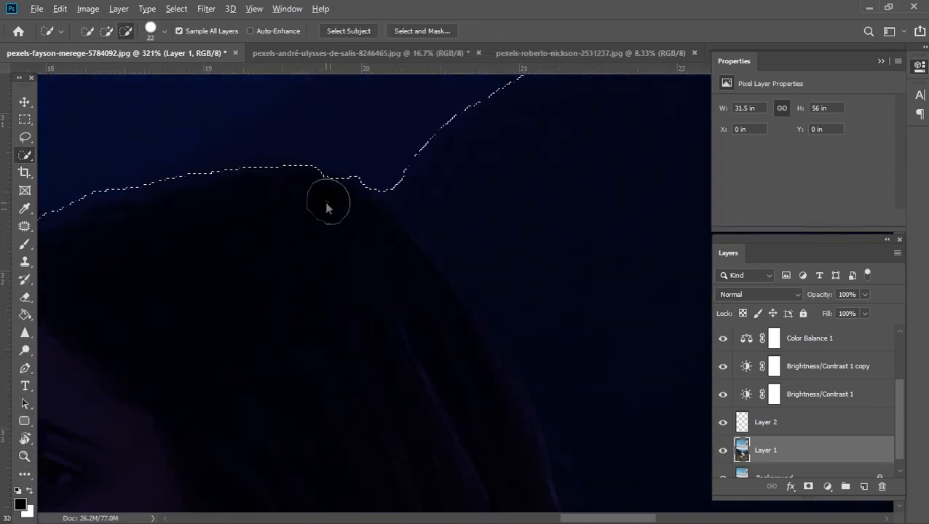
left_click_drag(333, 195, 590, 151)
left_click_drag(227, 252, 655, 304)
Add a layer mask to Layer 1 from the selection, hide the Background layer and invert the mask to remove the sky
key("ctrl+0")
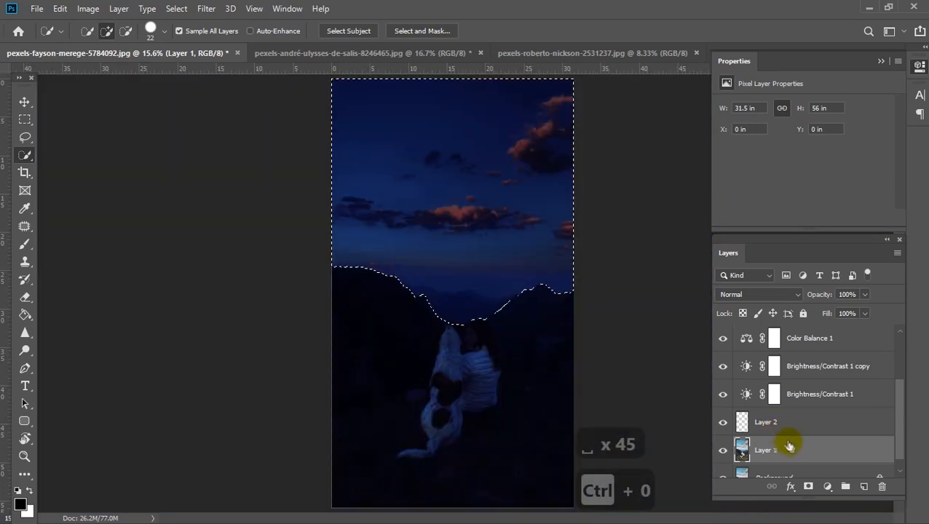
left_click(809, 487)
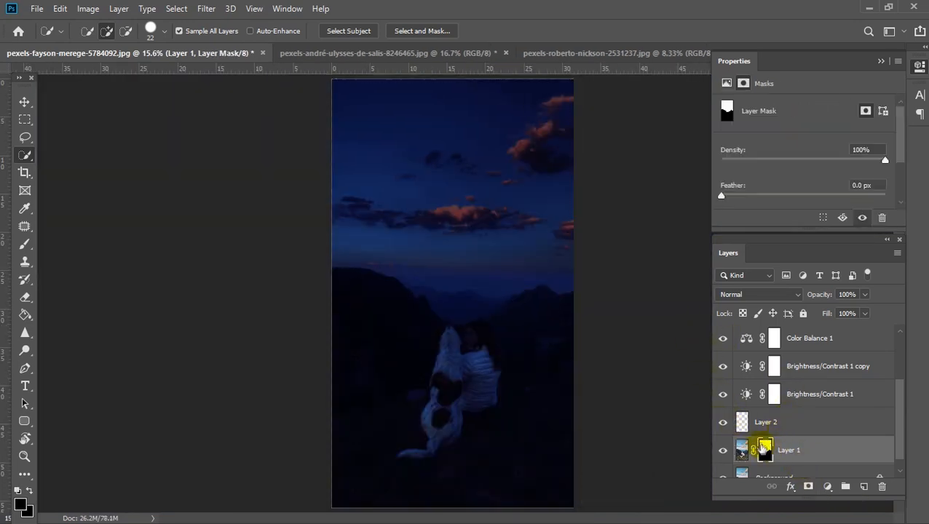
scroll(729, 464, "down", 1)
left_click(723, 464)
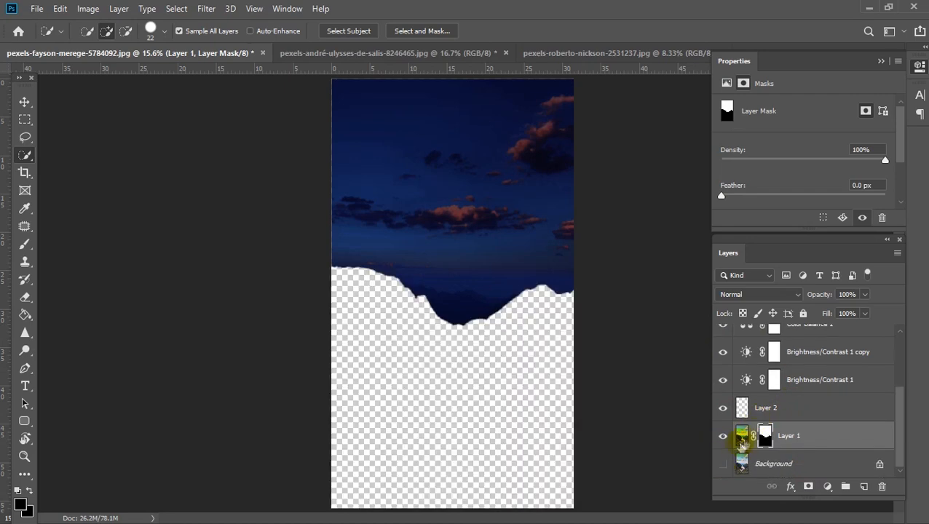
key("ctrl+i")
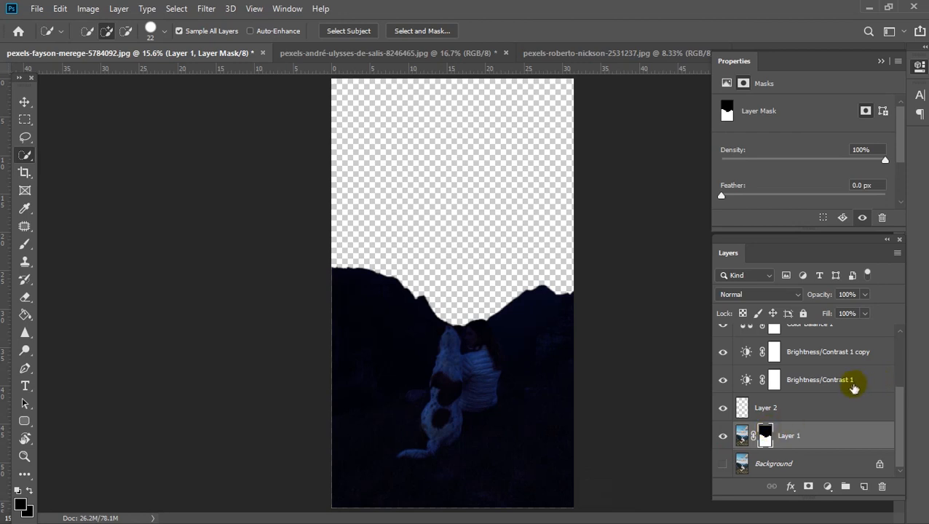
Show the pier photo in Layer 3 and move that layer directly below Layer 1, keeping Layer 1's mask
scroll(749, 373, "up", 3)
left_click(723, 338)
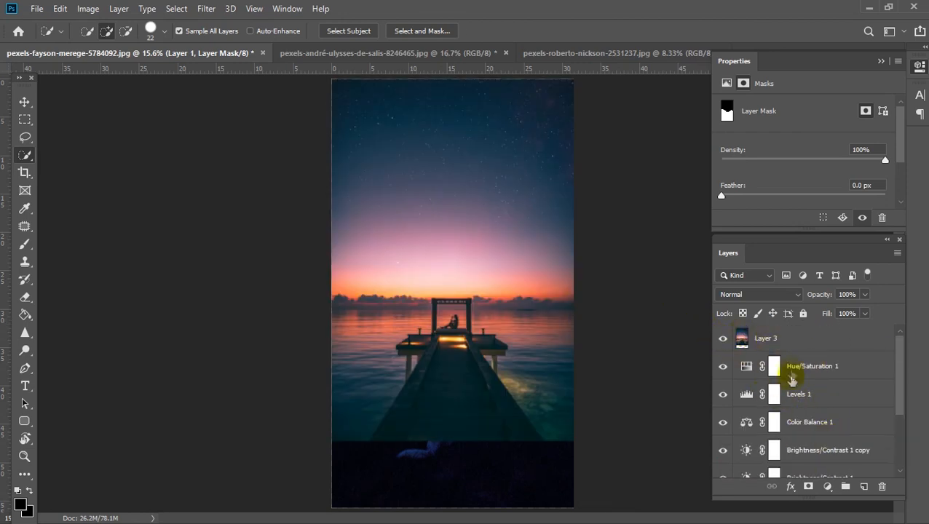
left_click_drag(787, 337, 813, 479)
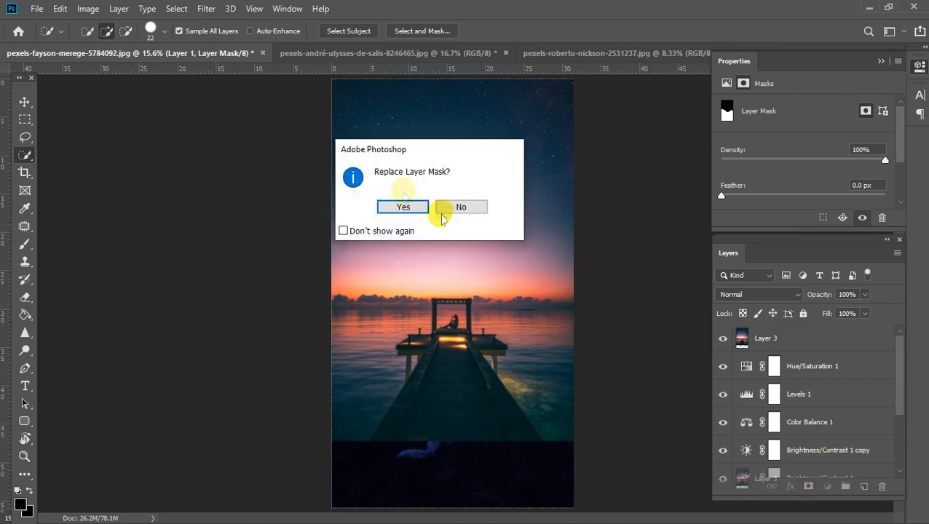
left_click(459, 208)
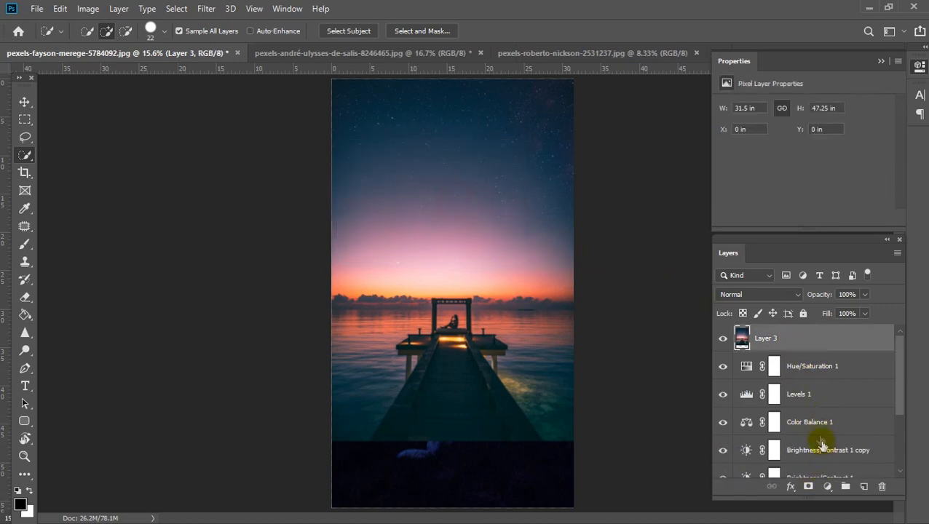
left_click_drag(778, 240, 159, 96)
left_click_drag(211, 355, 207, 476)
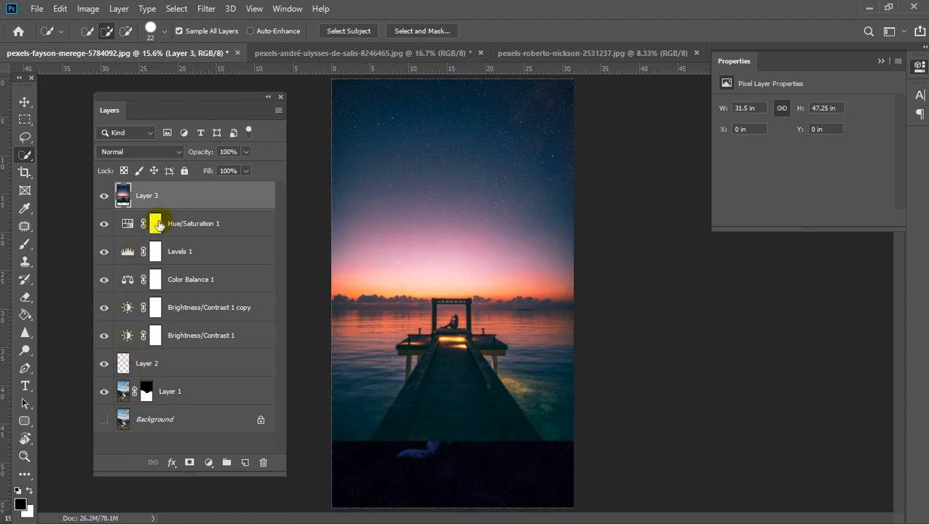
left_click_drag(162, 195, 237, 381)
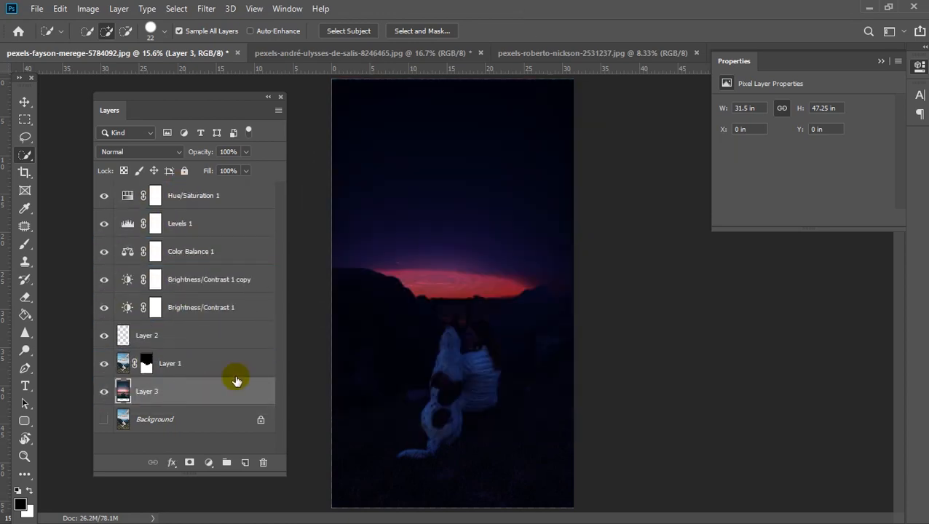
Delete the empty Layer 2 above Layer 1
left_click(180, 199)
left_click(206, 306, "shift")
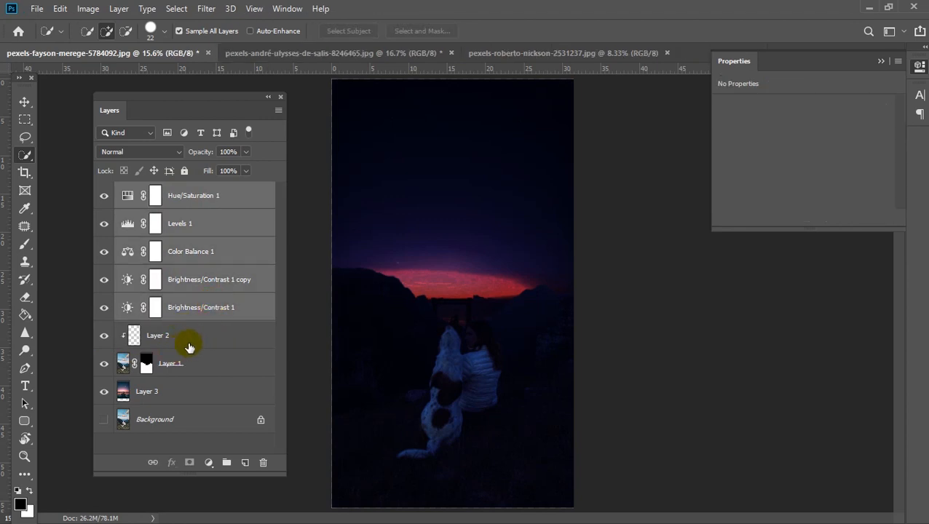
left_click(198, 340)
left_click(262, 462)
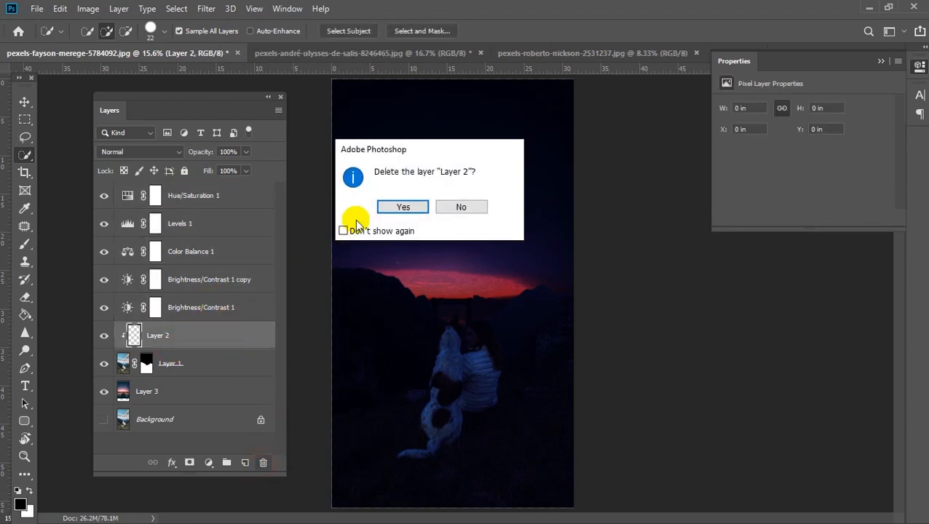
left_click(400, 208)
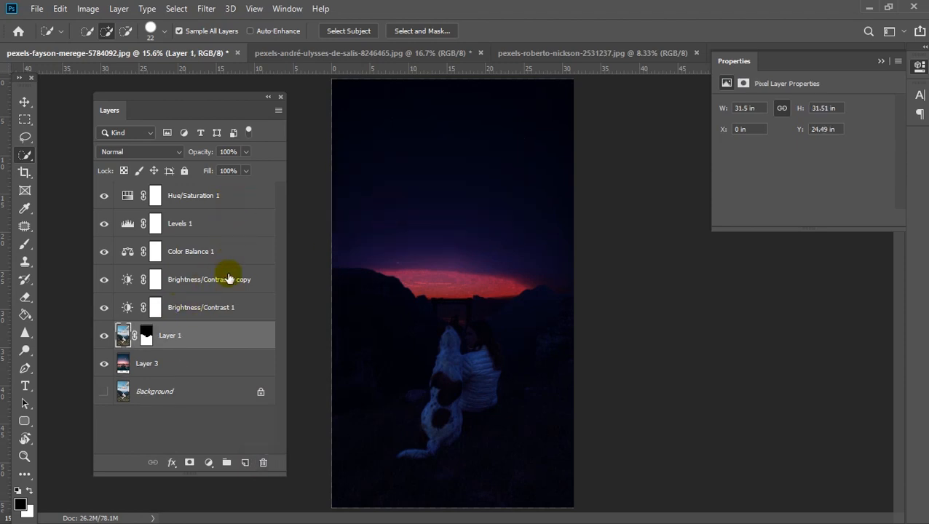
Clip the Brightness/Contrast 1 adjustment layer to Layer 1 and toggle Layer 3's visibility to check the sky
left_click(220, 307)
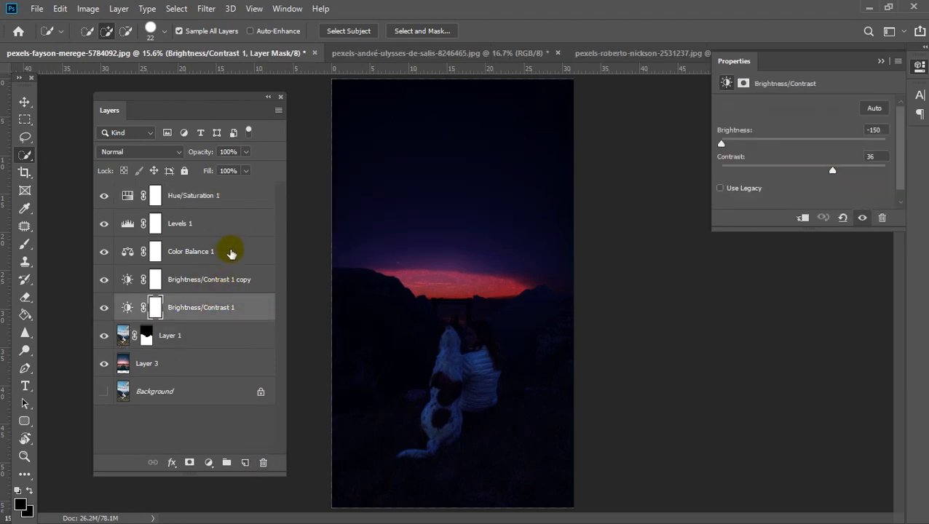
left_click(222, 206, "shift")
left_click(166, 319, "alt")
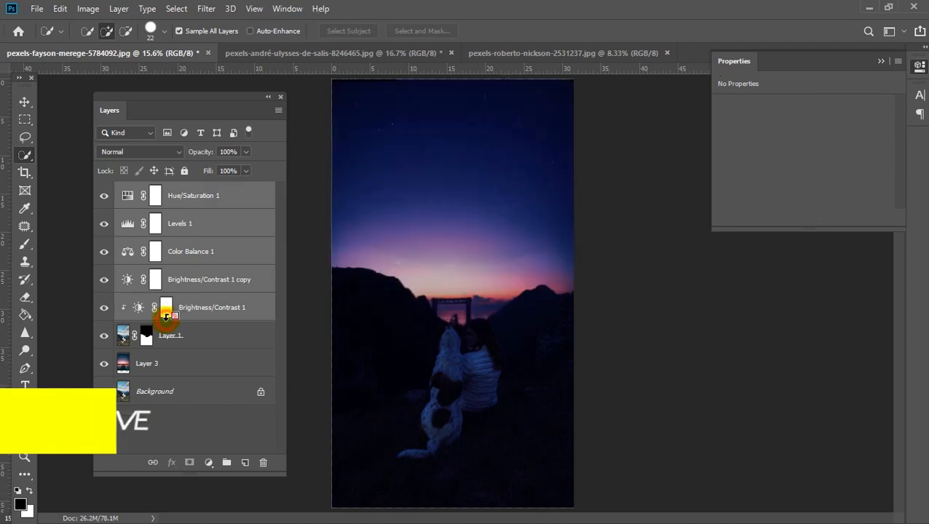
left_click(104, 364)
left_click(105, 364)
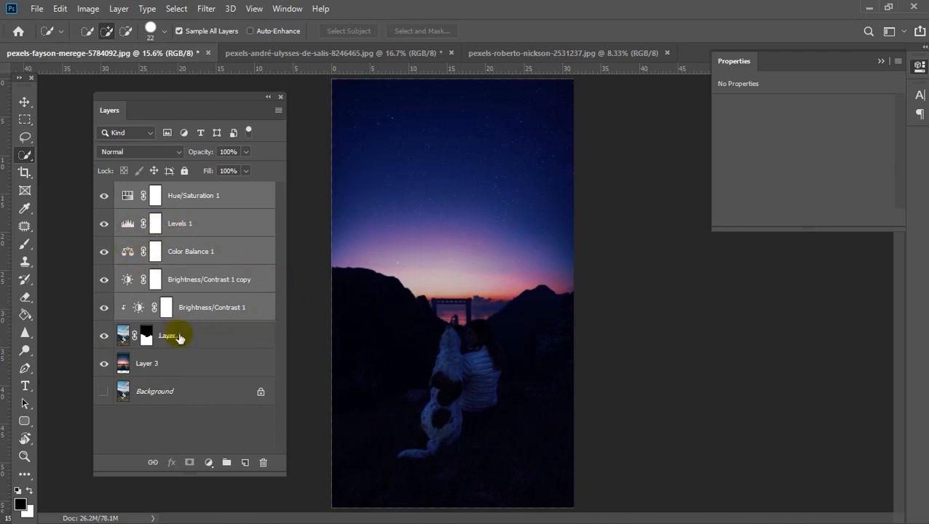
Undo the most recent layer changes and deselect all layers
key("ctrl+z")
key("ctrl+z")
key("ctrl+z")
key("ctrl+z")
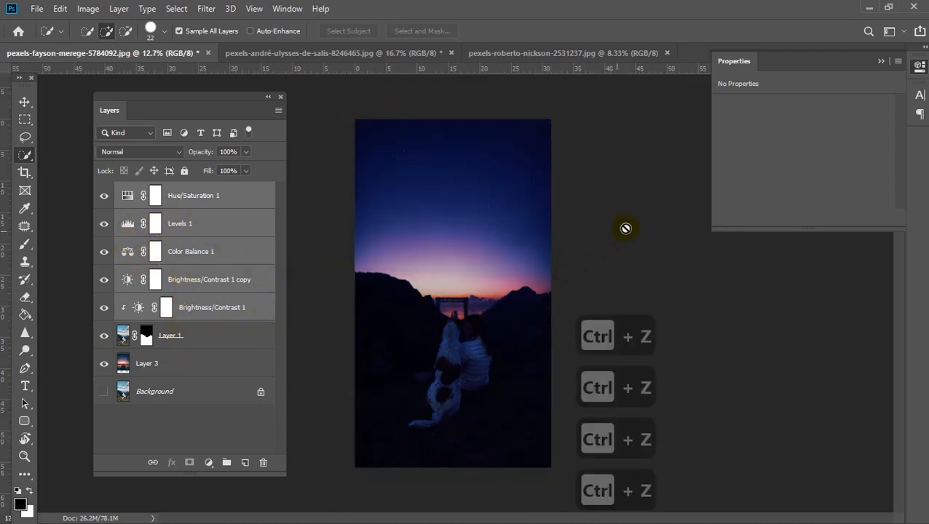
key("v")
left_click(581, 238)
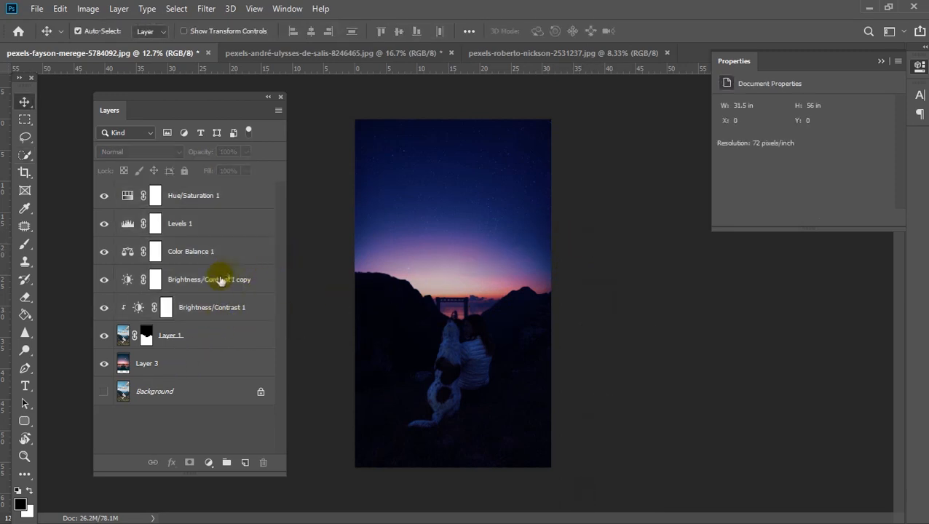
Add a Curves adjustment layer above Layer 3 and darken the sunset glow with its on-image adjustment
left_click(182, 361)
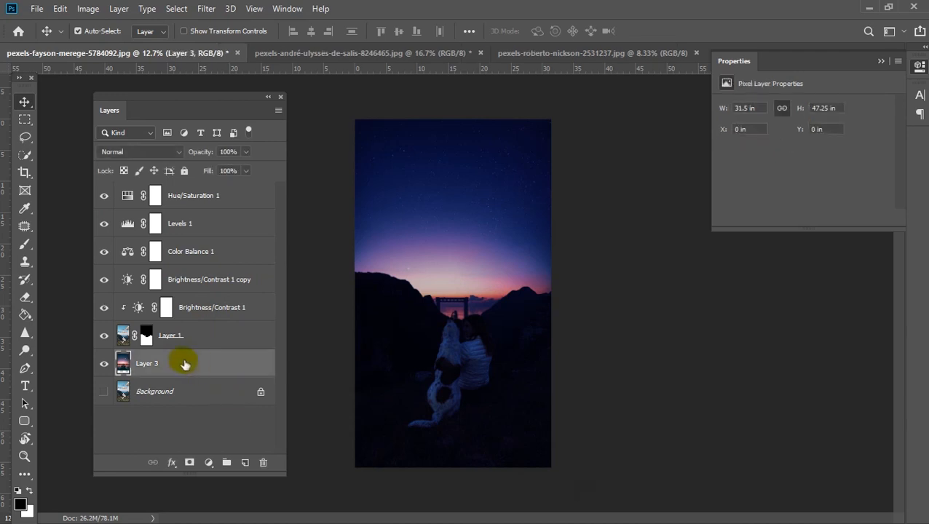
left_click(210, 467)
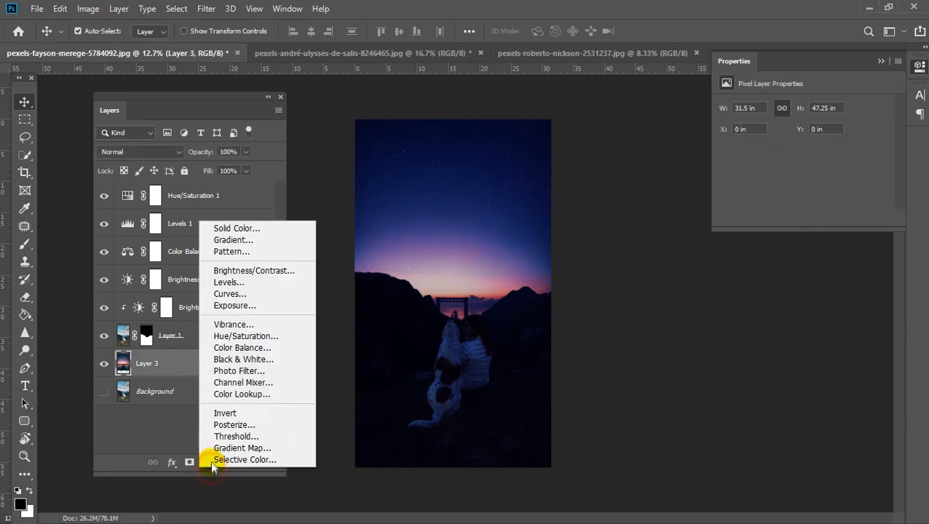
left_click(241, 294)
left_click(726, 123)
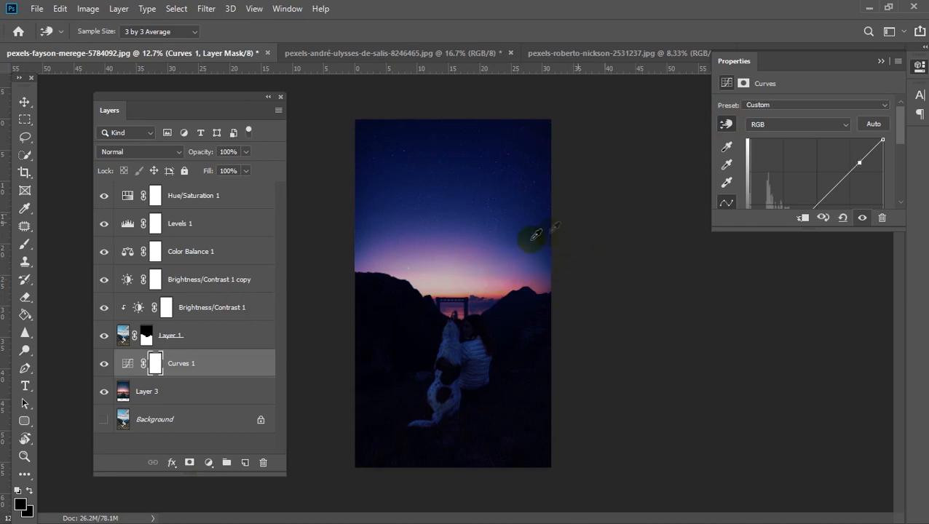
left_click_drag(463, 268, 466, 296)
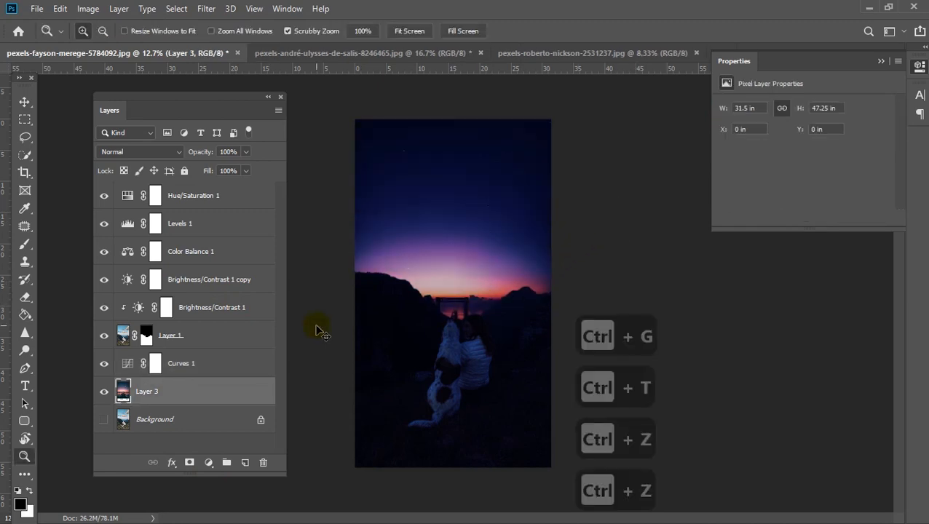
Scale the pier photo in Layer 3 to 118.52% so it reaches the canvas's lower edge and hides the pier
key("ctrl+t")
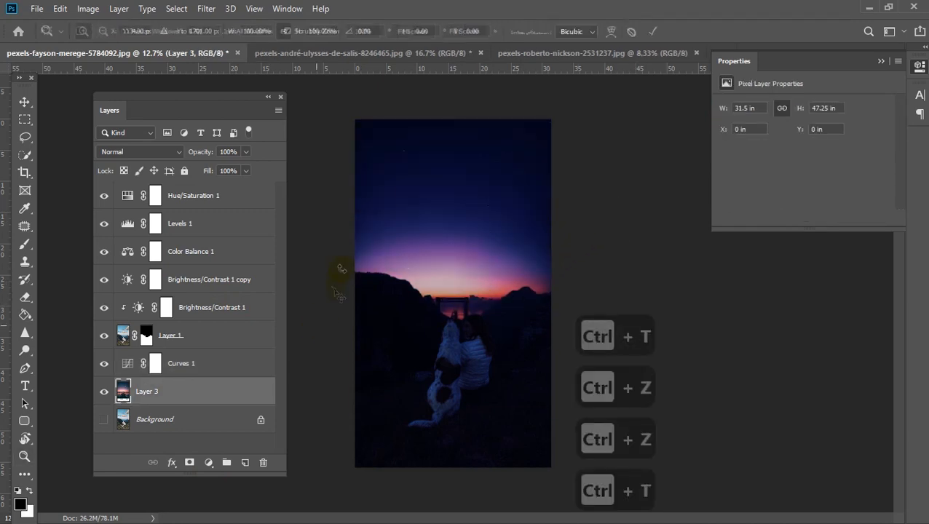
left_click_drag(453, 412, 469, 470)
left_click(654, 31)
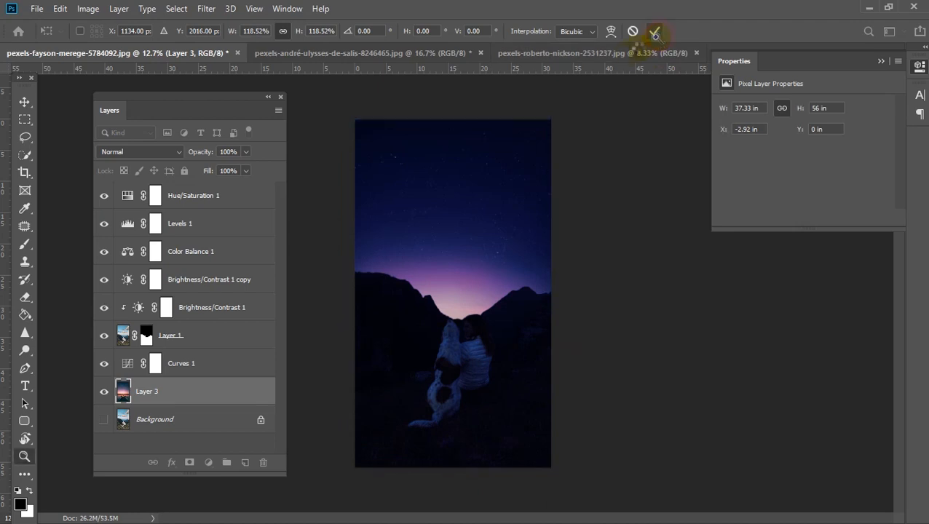
Set the brightness of the Brightness/Contrast 1 copy layer to 23 and that of Brightness/Contrast 1 to -109
key("z")
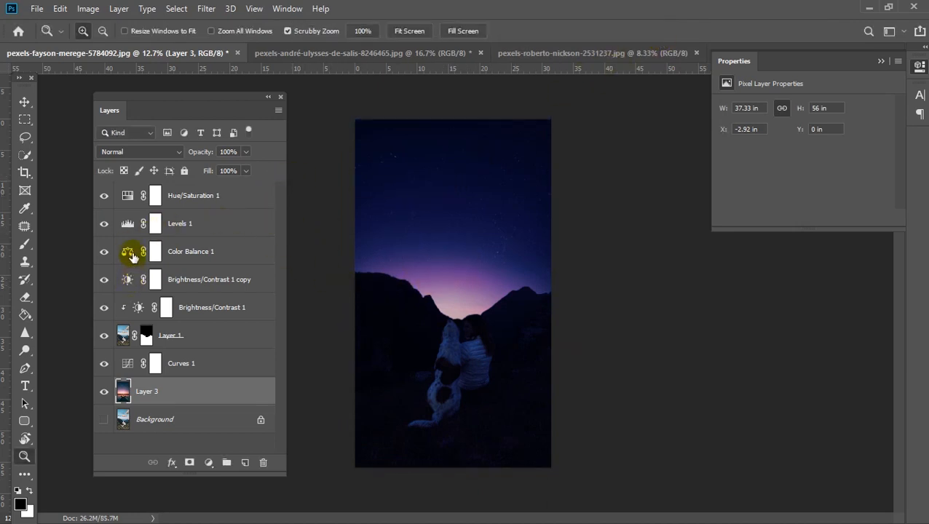
left_click(128, 279)
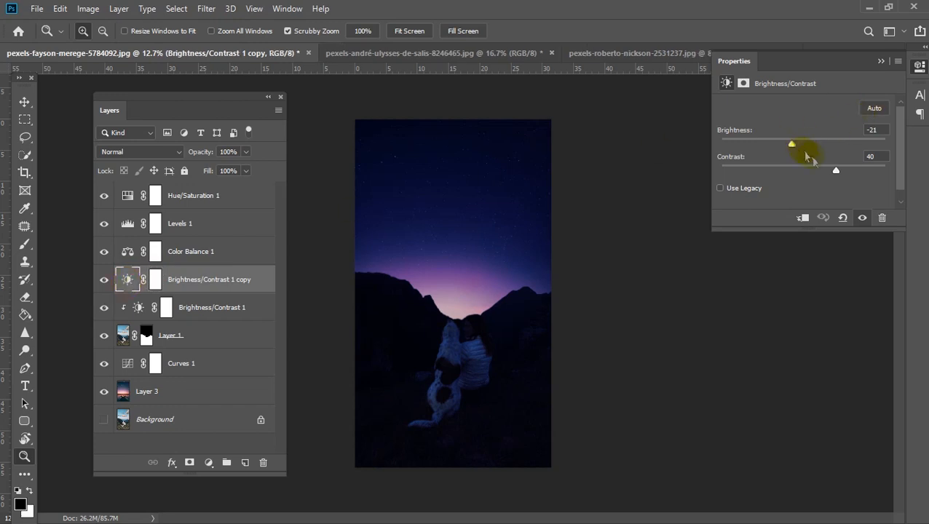
left_click_drag(792, 147, 815, 143)
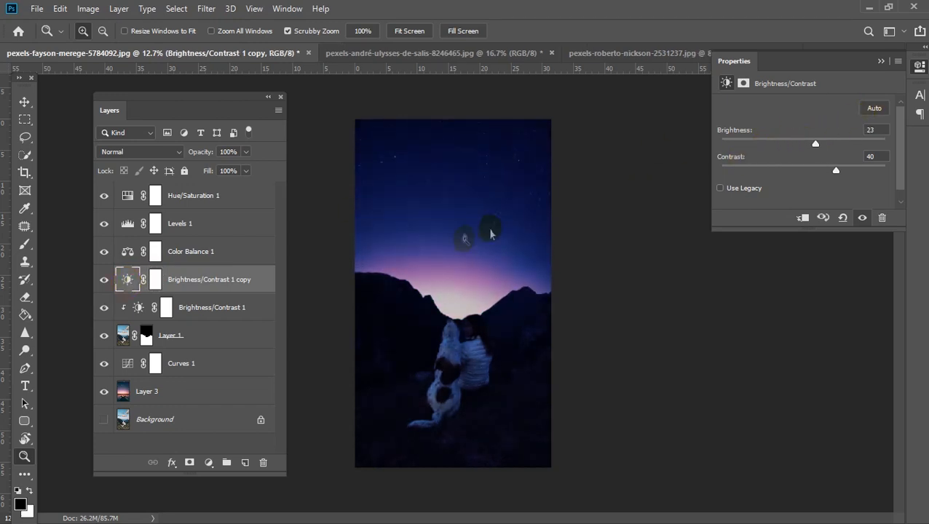
left_click(136, 307)
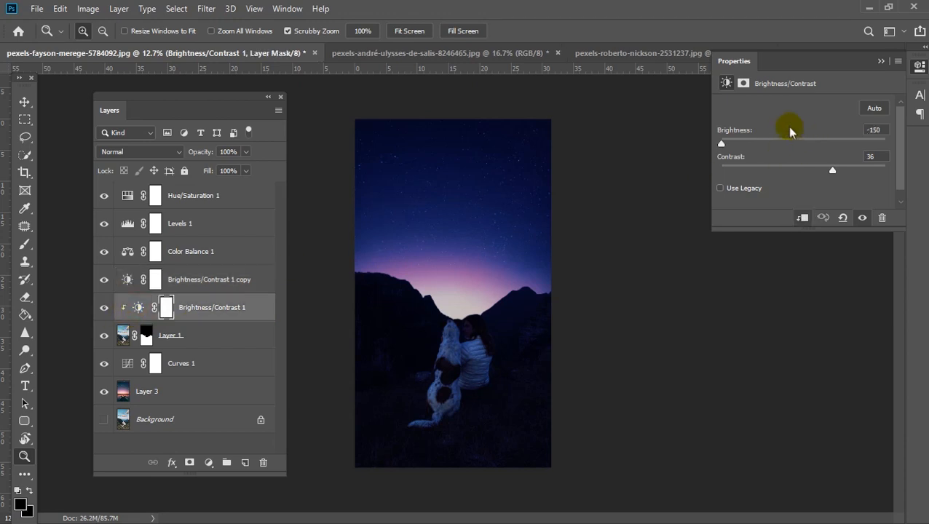
mouse_move(731, 145)
left_mouse_down()
mouse_move(784, 139)
mouse_move(729, 141)
mouse_move(783, 139)
mouse_move(744, 142)
left_mouse_up()
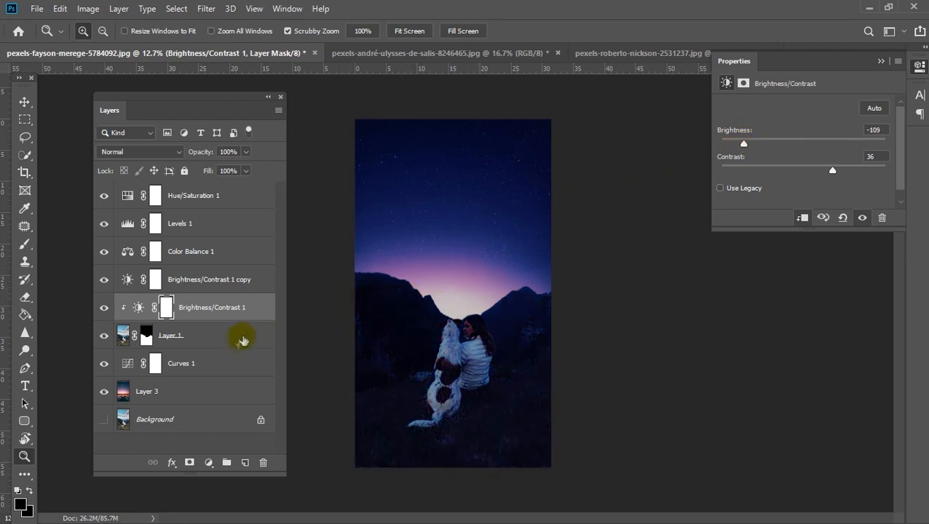
Add a Brightness/Contrast adjustment directly above Layer 3 with brightness -97 and contrast 21, and a Levels adjustment above it
left_click(162, 392)
left_click(209, 463)
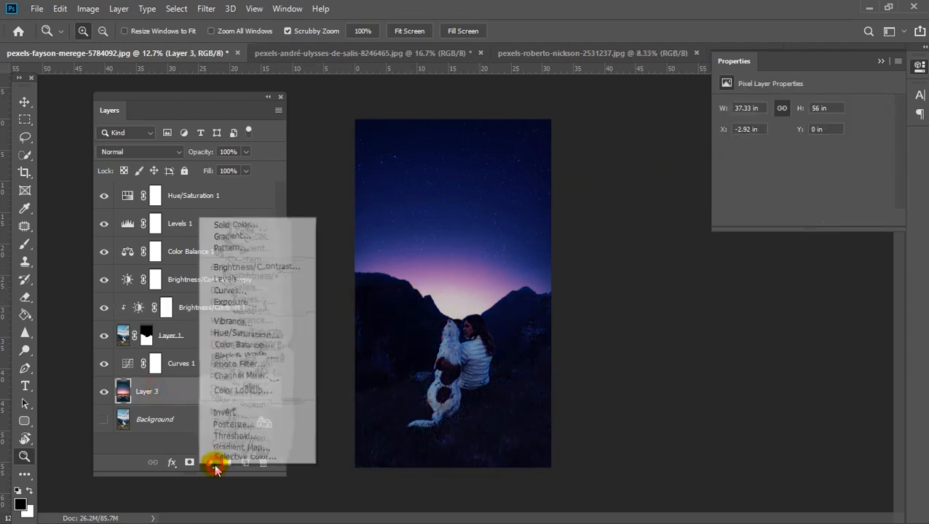
left_click(248, 267)
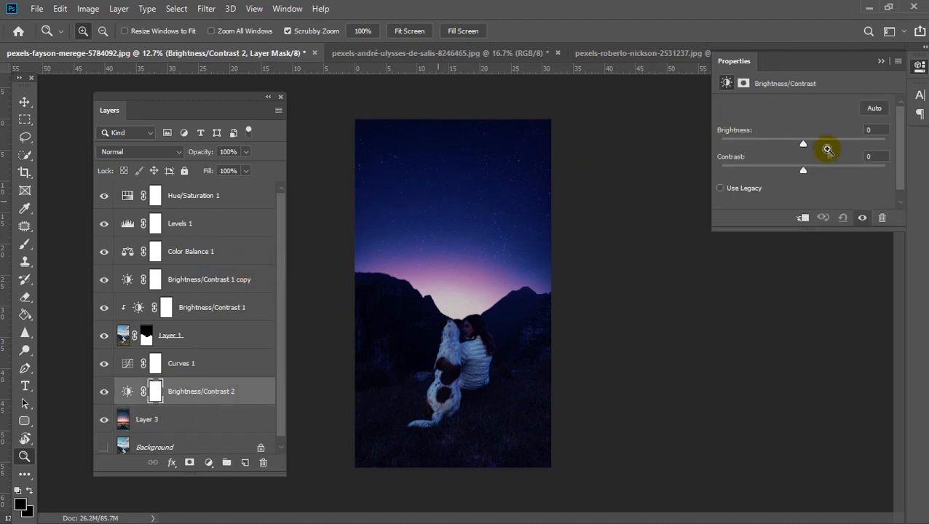
left_click_drag(804, 144, 751, 154)
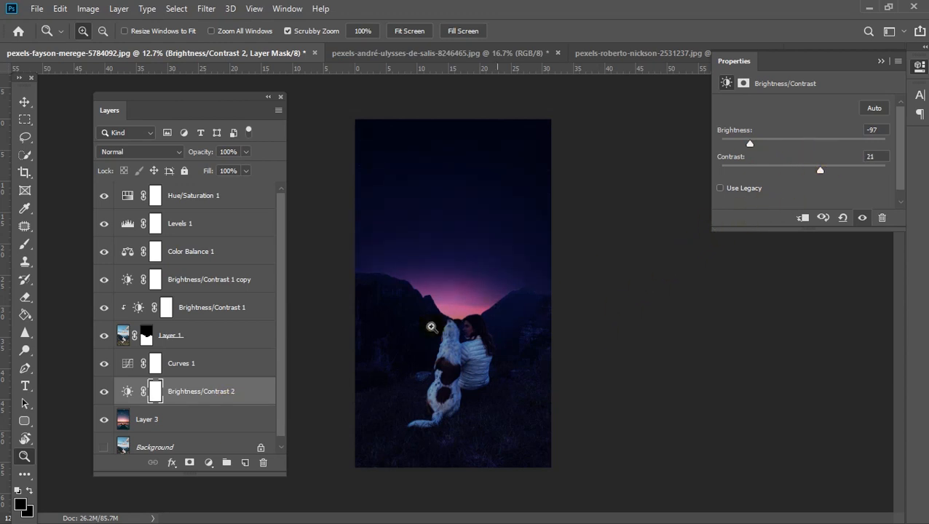
left_click(228, 463)
left_click(155, 393)
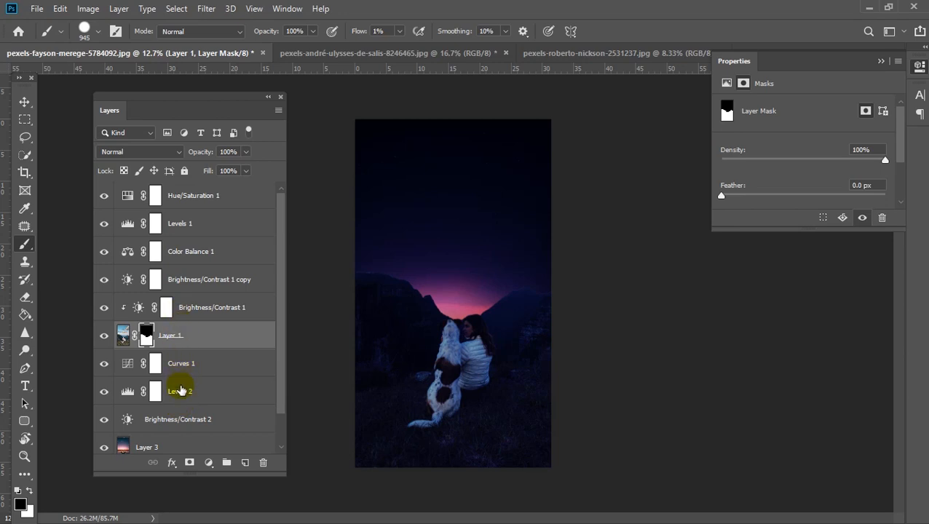
Add a Hue/Saturation adjustment layer above all other layers with hue +14 and saturation -1
scroll(178, 380, "down", 2)
left_click(209, 463)
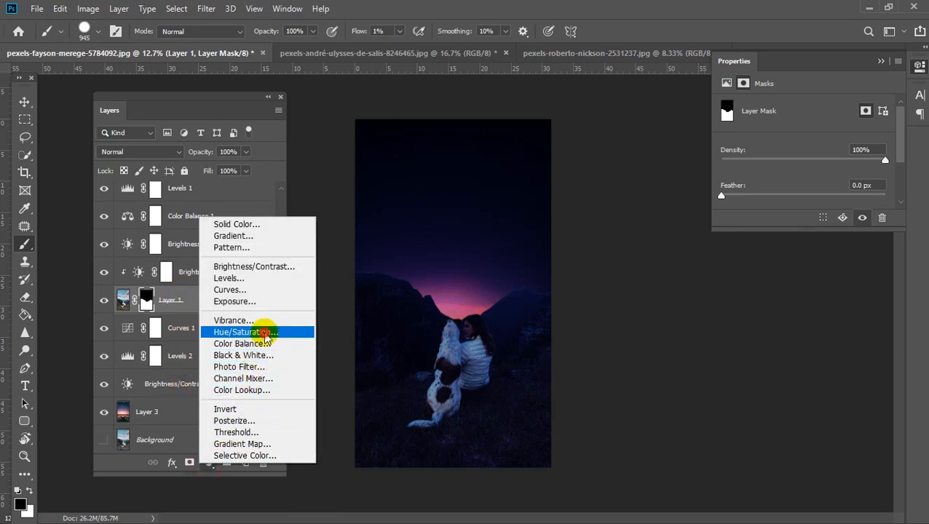
left_click(259, 332)
left_click_drag(224, 304, 233, 188)
scroll(221, 230, "up", 2)
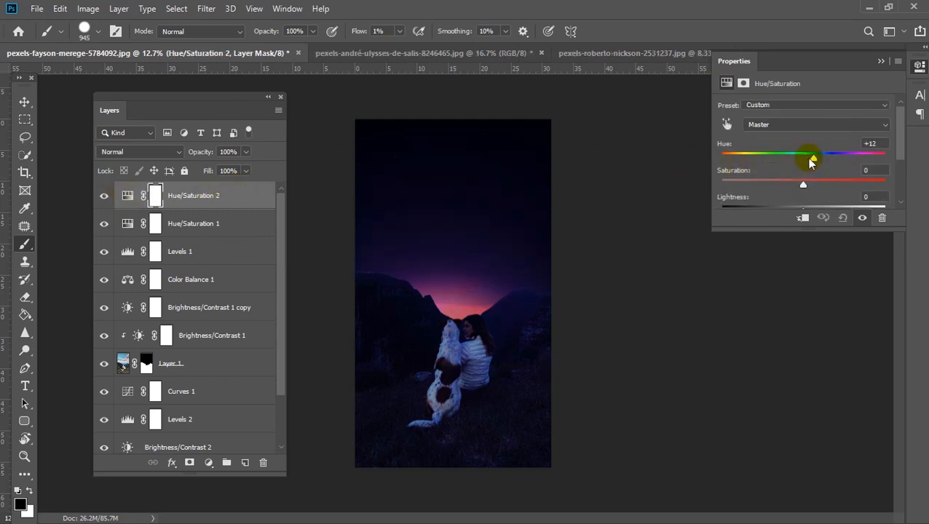
mouse_move(812, 162)
left_mouse_down()
mouse_move(791, 162)
mouse_move(815, 166)
left_mouse_up()
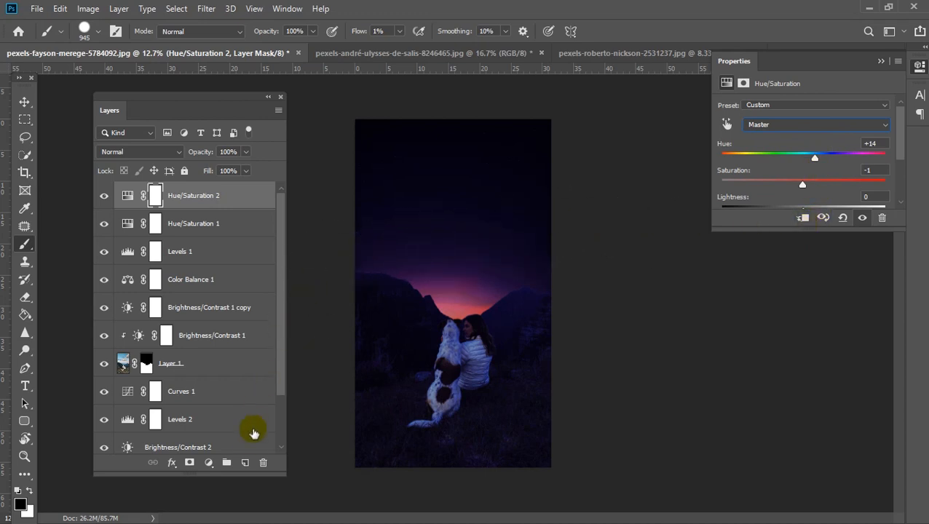
Add a Deep Blue Photo Filter adjustment layer at 27% density and toggle its visibility to compare the effect
left_click(211, 464)
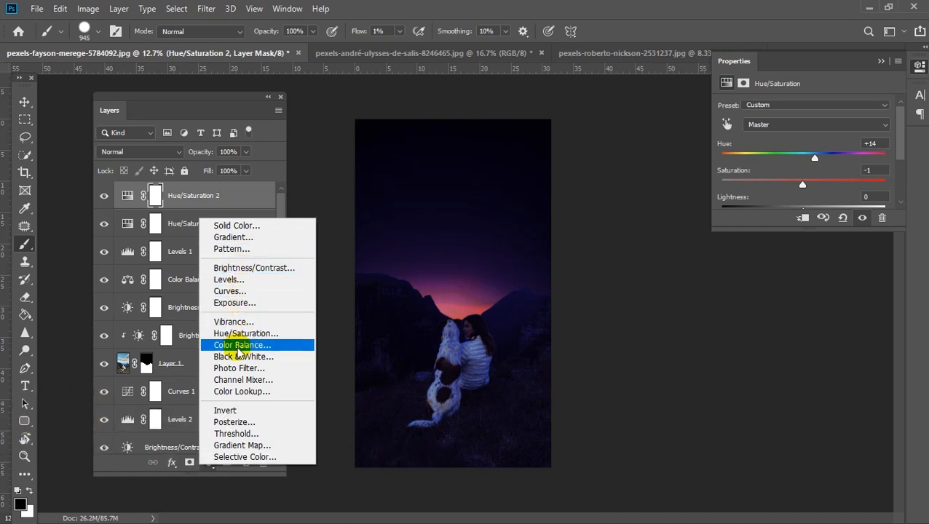
left_click(238, 375)
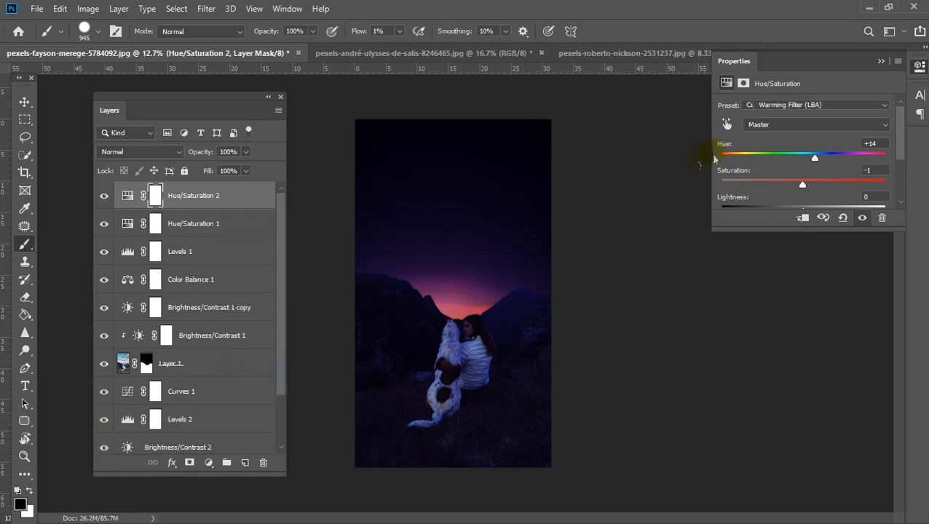
left_click(790, 105)
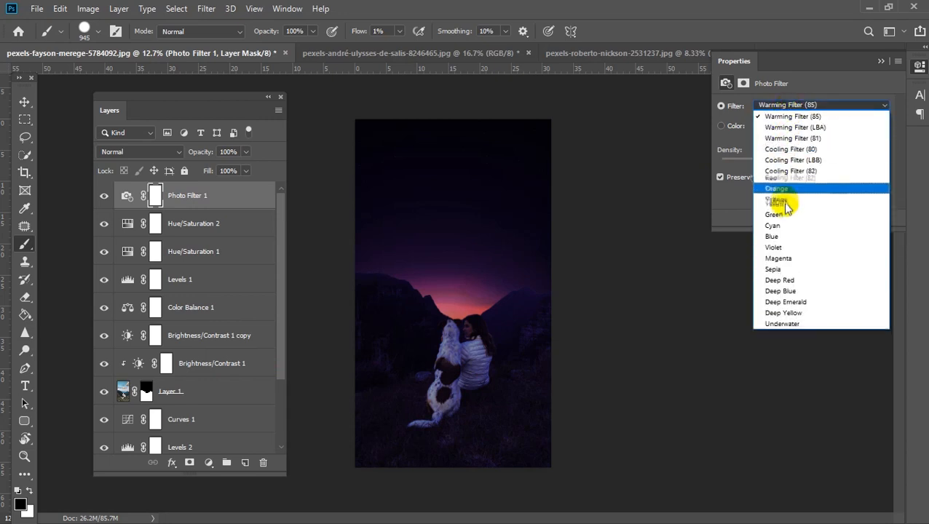
left_click(785, 290)
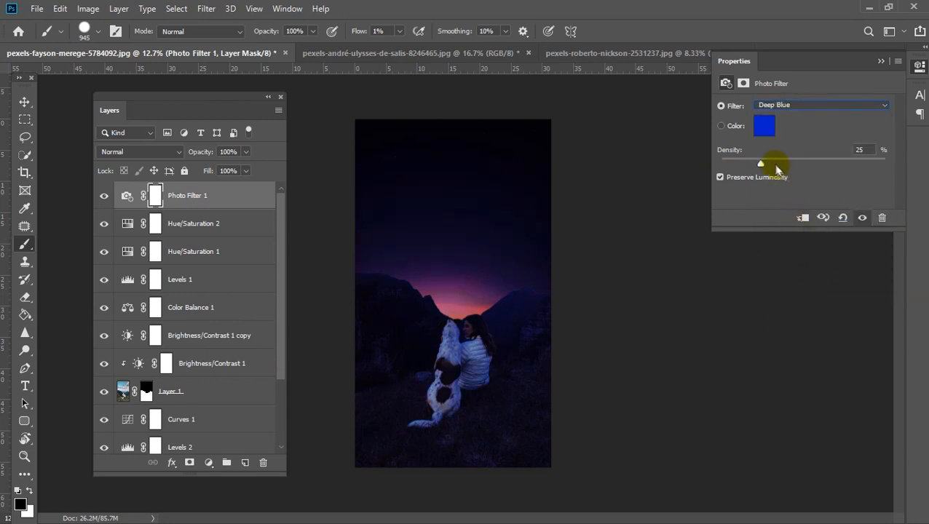
left_click_drag(806, 170, 744, 170)
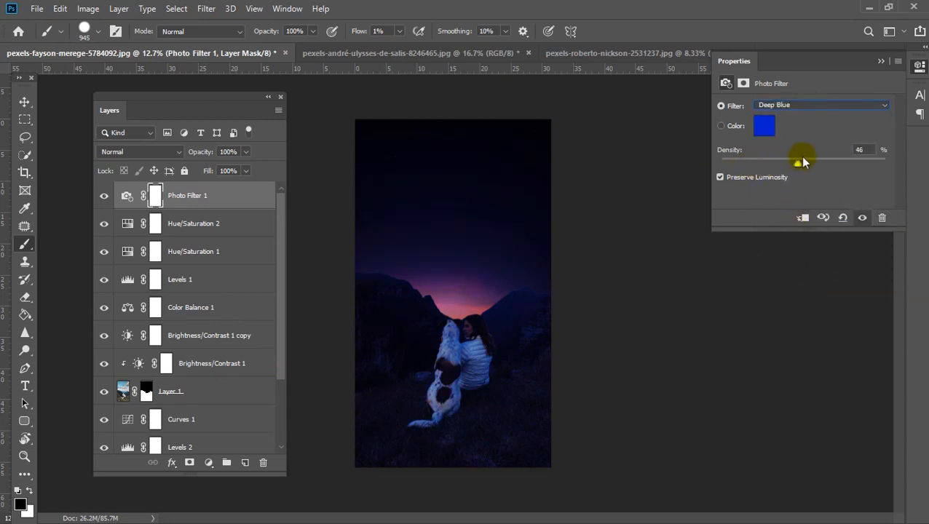
left_click_drag(803, 162, 764, 162)
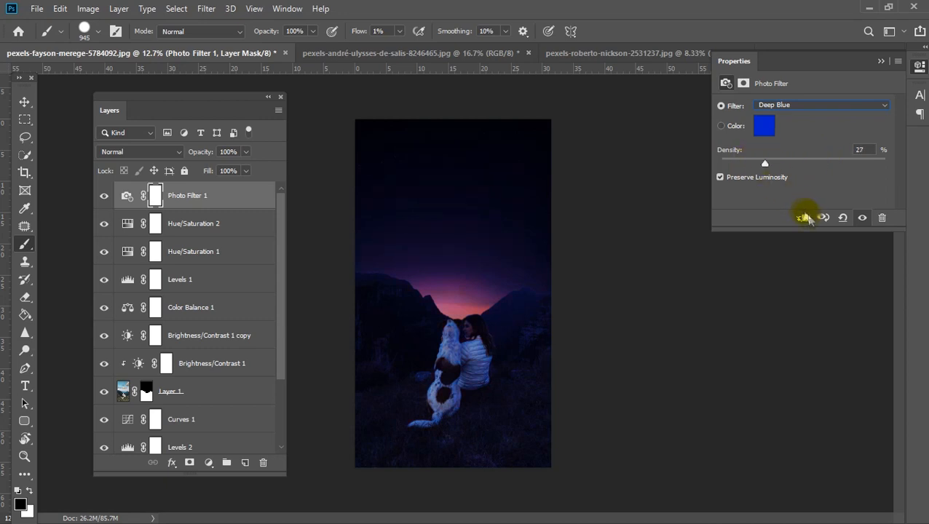
left_click(103, 196)
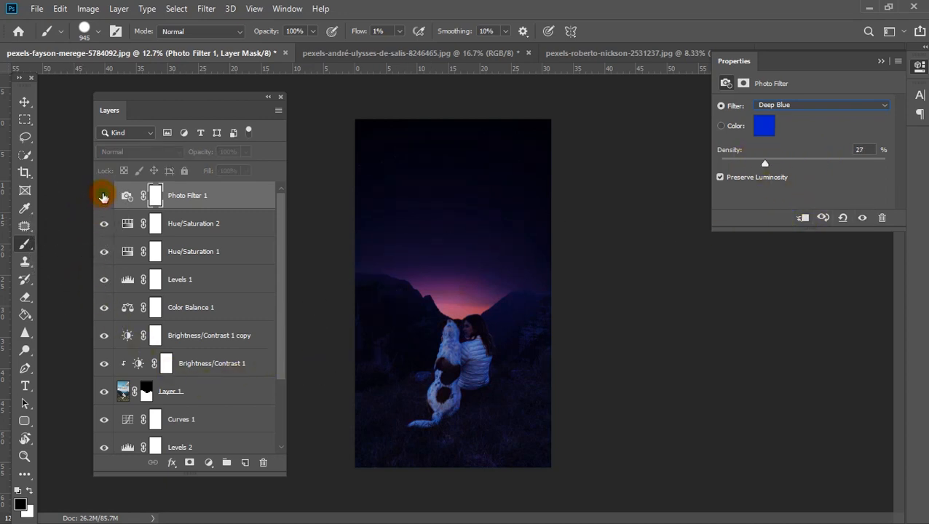
left_click(104, 197)
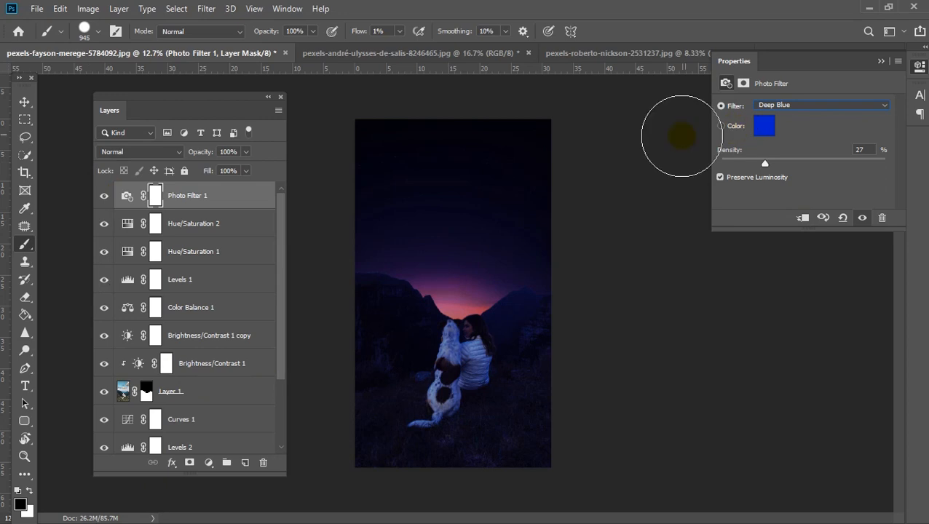
Change the Photo Filter color to dark purple #4f0b53 and preview the image with and without the filter
left_click(762, 129)
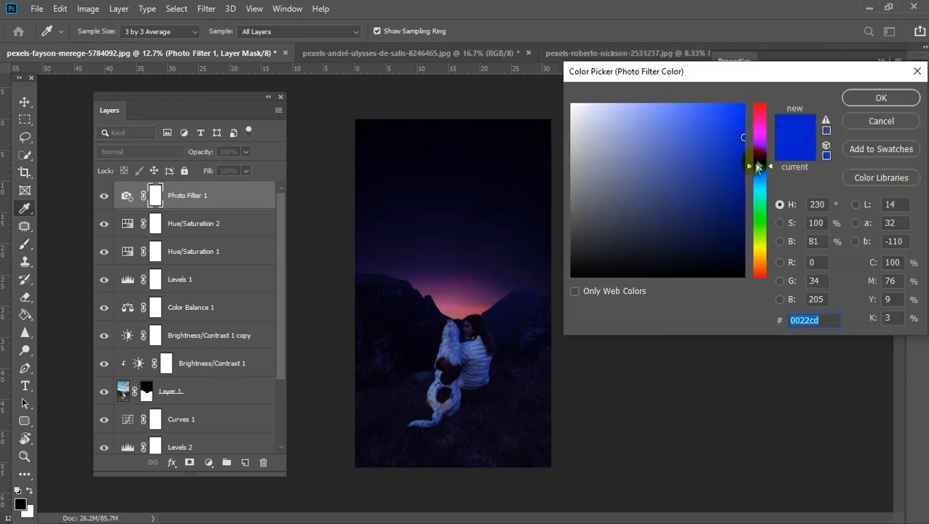
left_click_drag(757, 166, 747, 215)
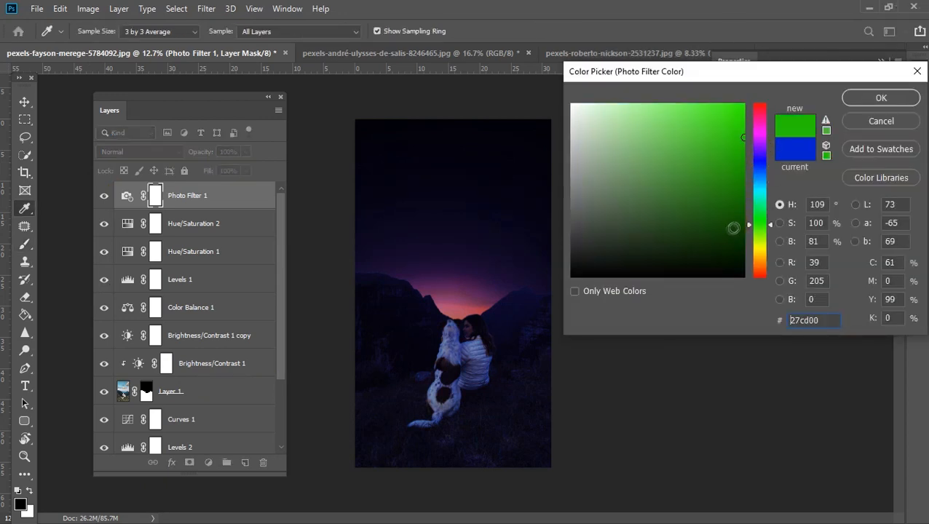
left_click(738, 201)
left_click_drag(757, 157, 758, 134)
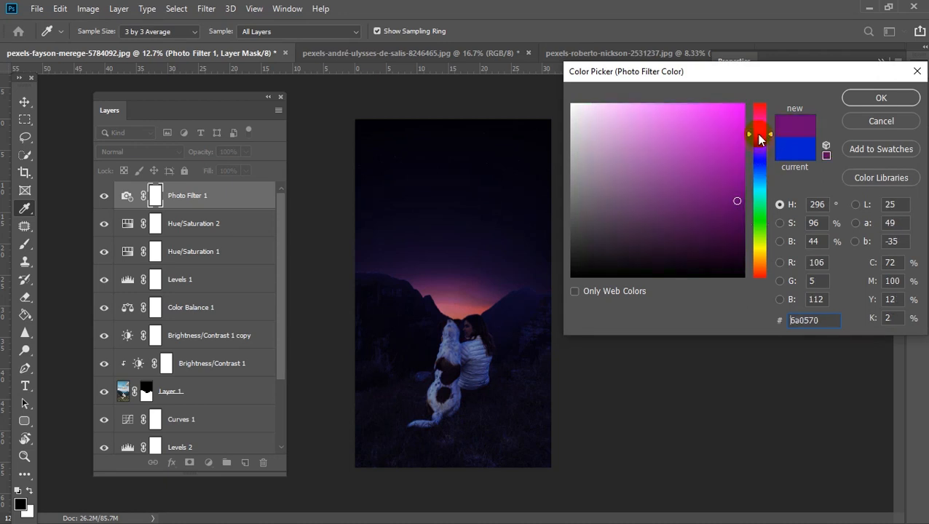
mouse_move(705, 210)
left_mouse_down()
mouse_move(728, 194)
mouse_move(721, 221)
left_mouse_up()
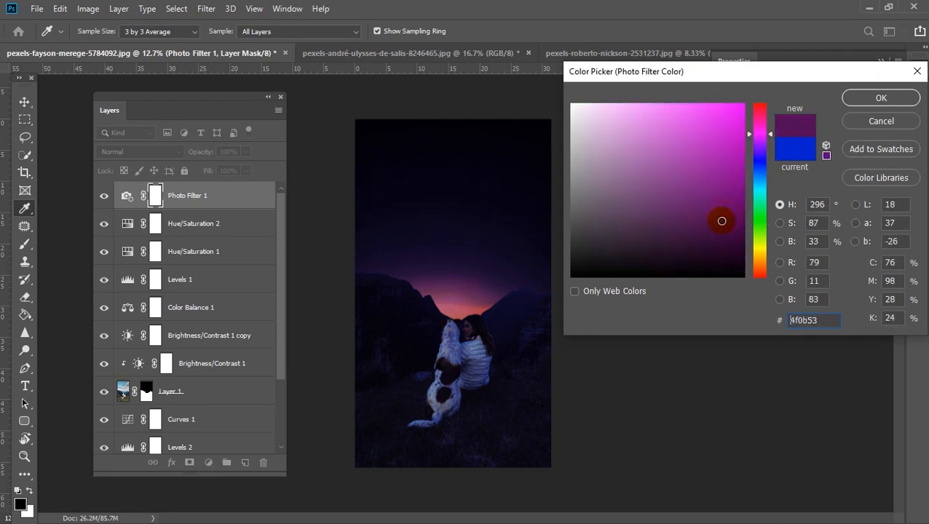
left_click(870, 99)
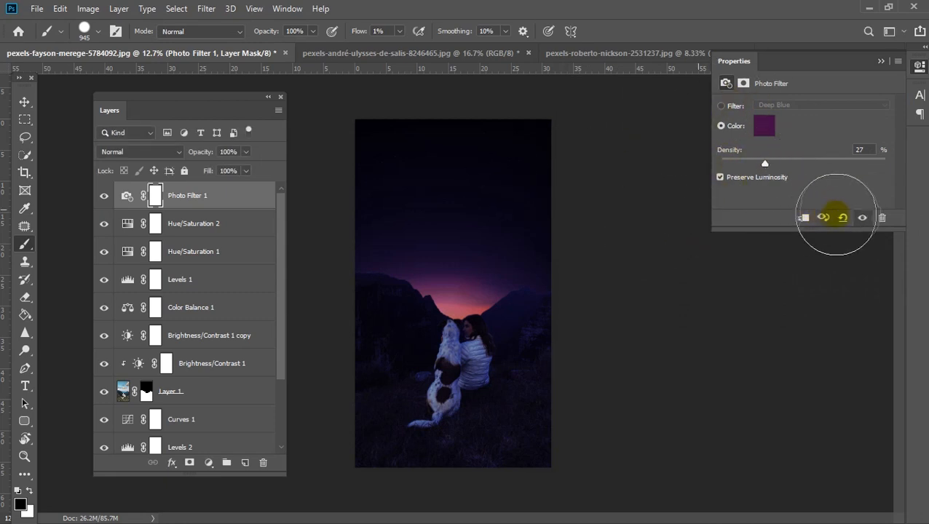
left_click(863, 219)
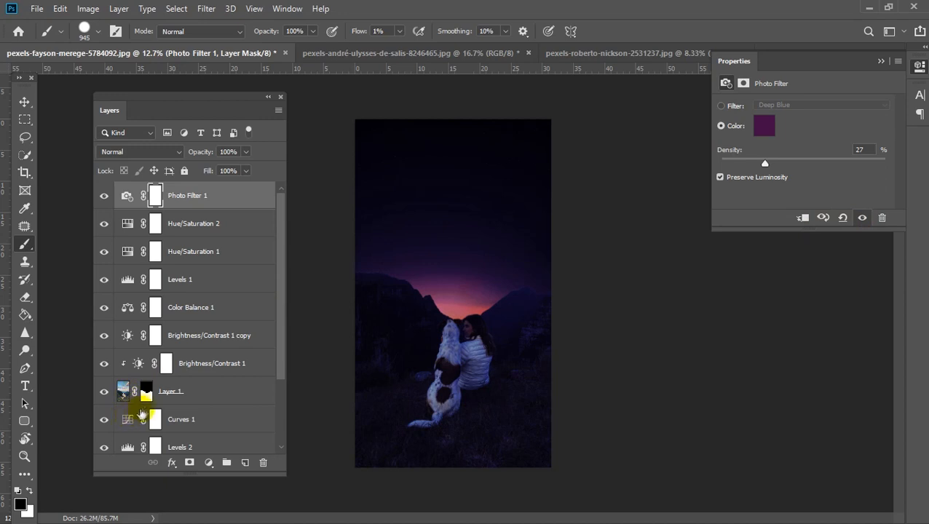
Darken the foreground by setting the brightness of the clipped Brightness/Contrast 1 adjustment to -144
scroll(208, 424, "down", 3)
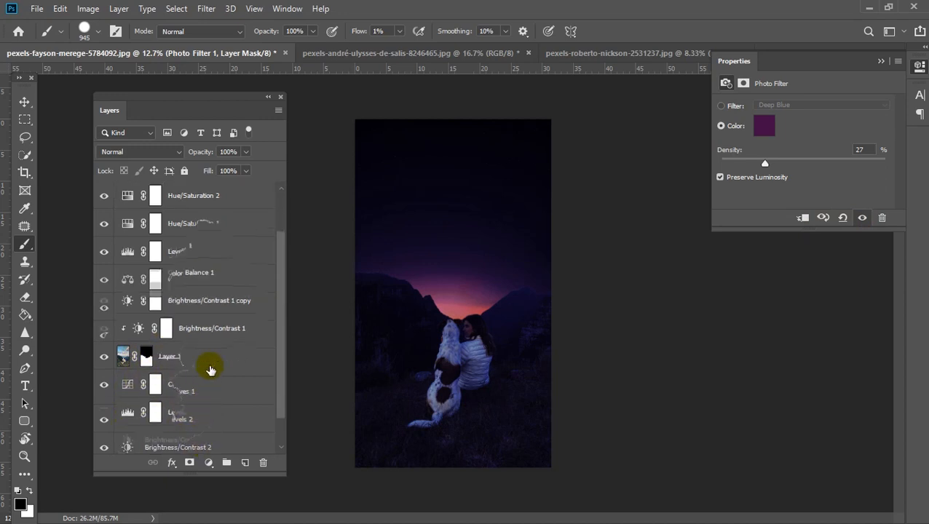
left_click(125, 422)
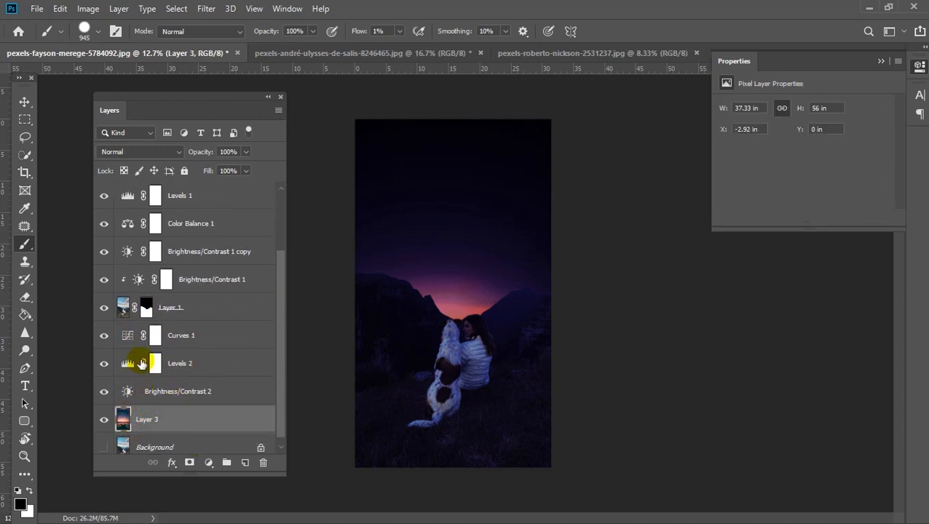
left_click(124, 342)
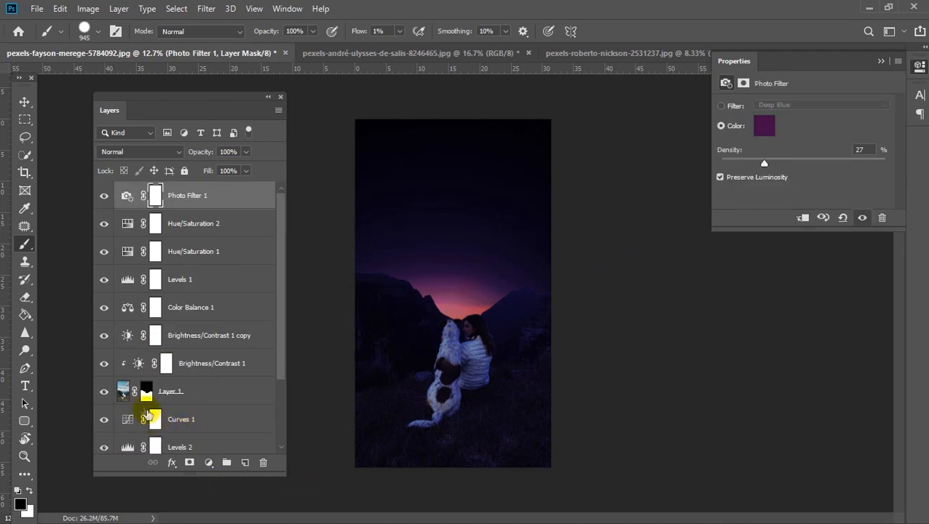
left_click(136, 364)
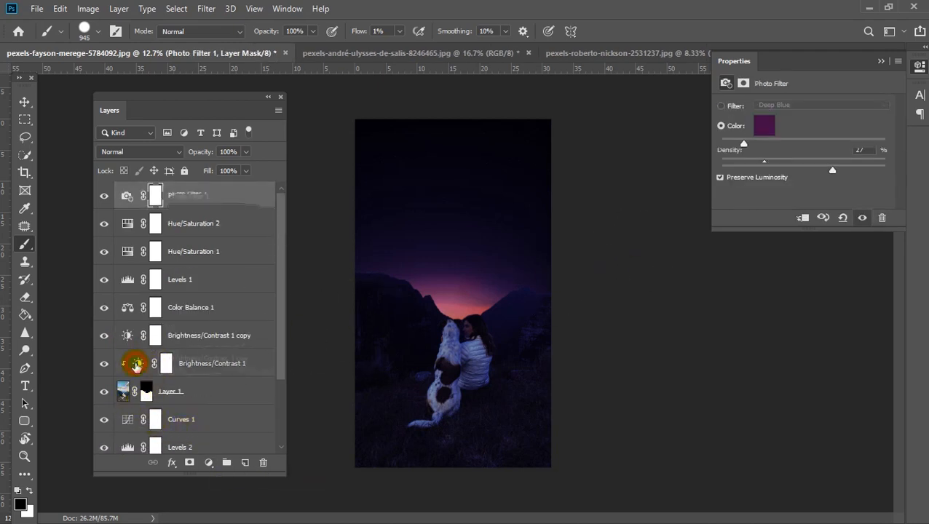
left_click_drag(738, 148, 735, 148)
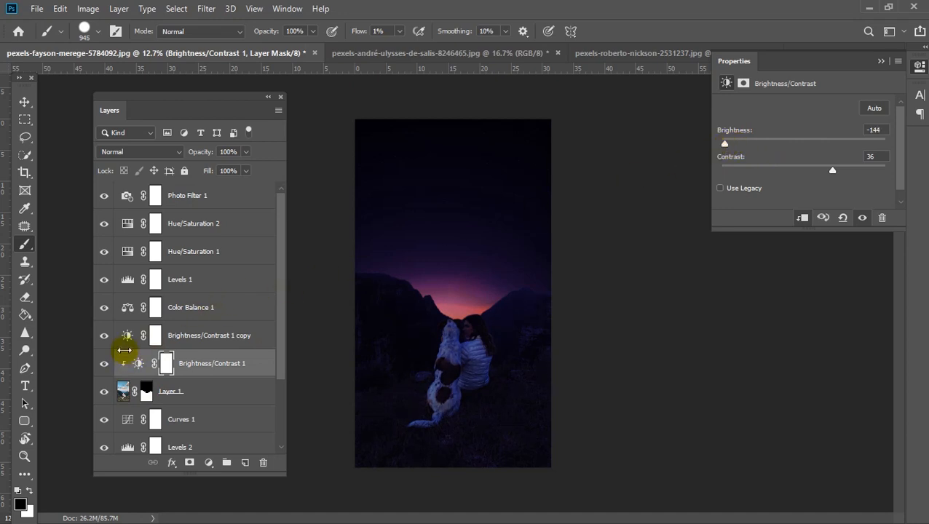
Try a lower brightness on the Brightness/Contrast 1 copy adjustment and undo the change
left_click(155, 334)
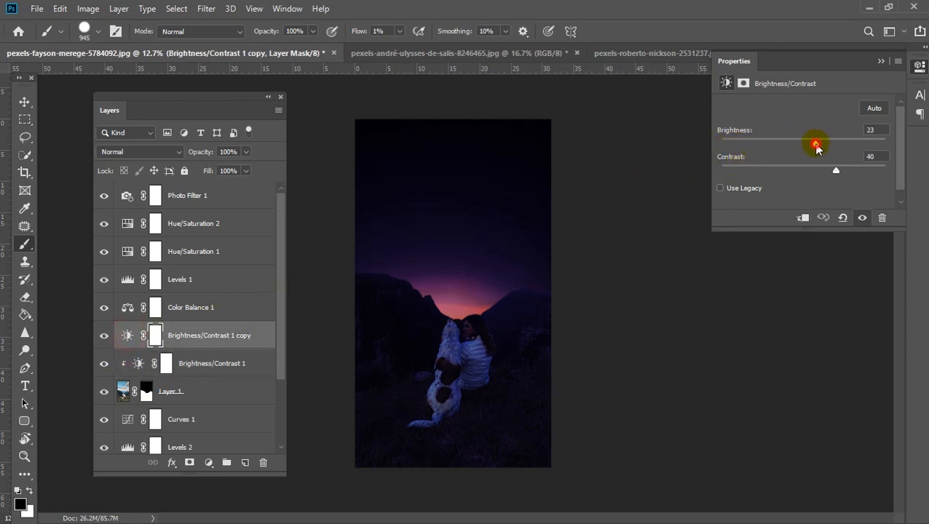
left_click_drag(817, 147, 804, 146)
key("ctrl+z")
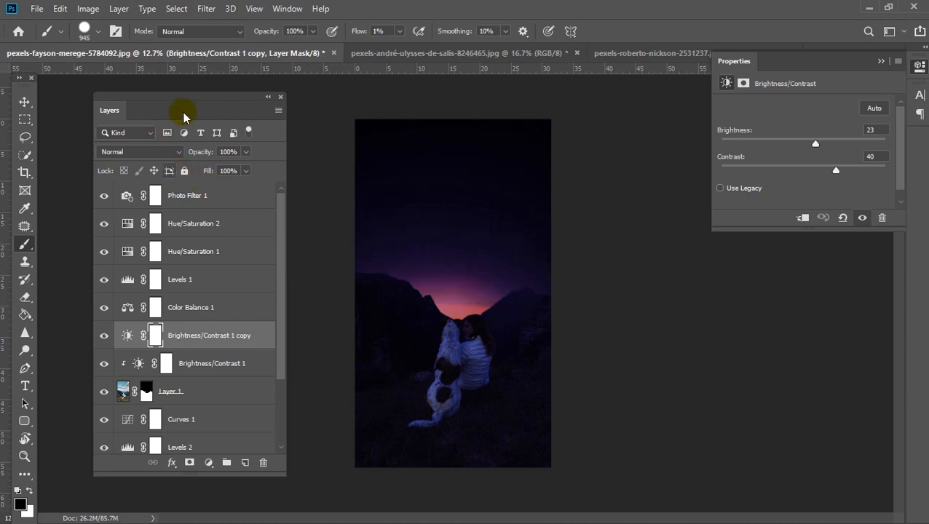
Clear the canvas view by moving the floating Layers panel aside, collapsing it and closing it
key("ctrl+0")
key("z")
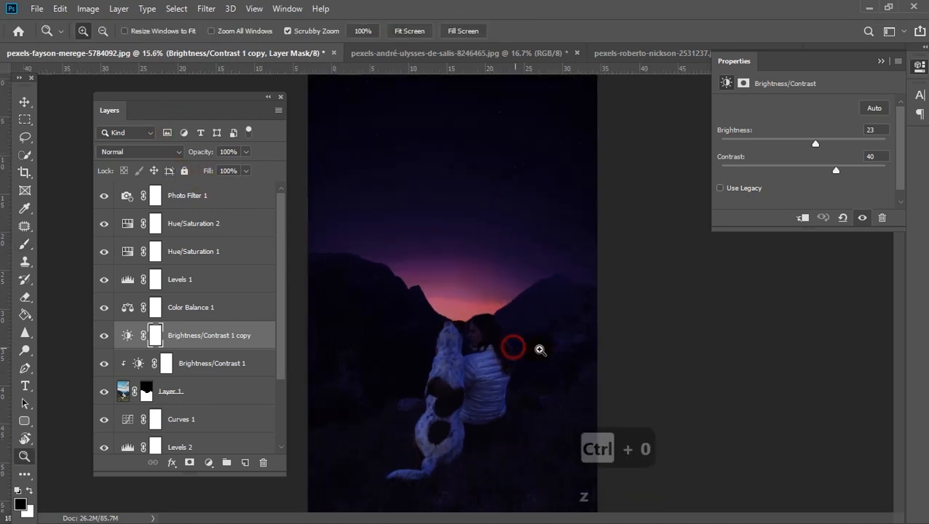
mouse_move(535, 346)
left_mouse_down()
mouse_move(522, 389)
mouse_move(442, 77)
left_mouse_up()
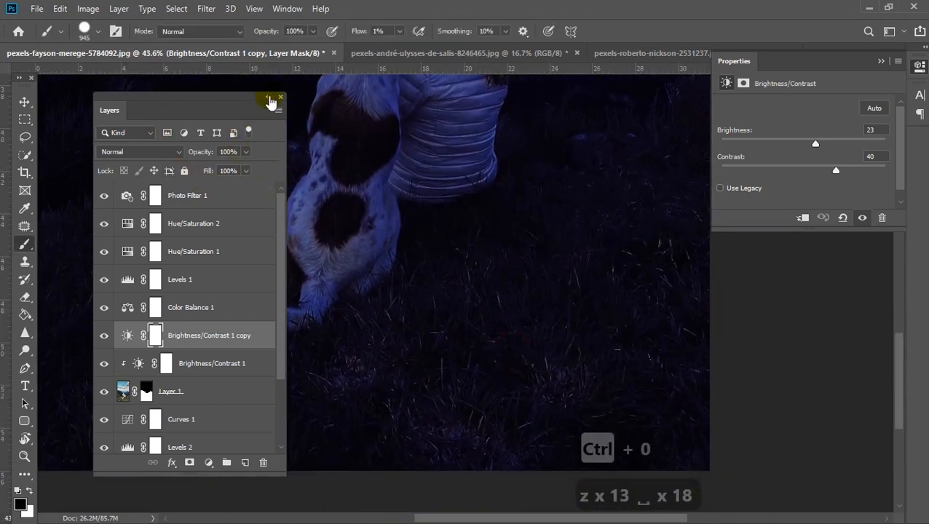
left_click_drag(269, 106, 878, 228)
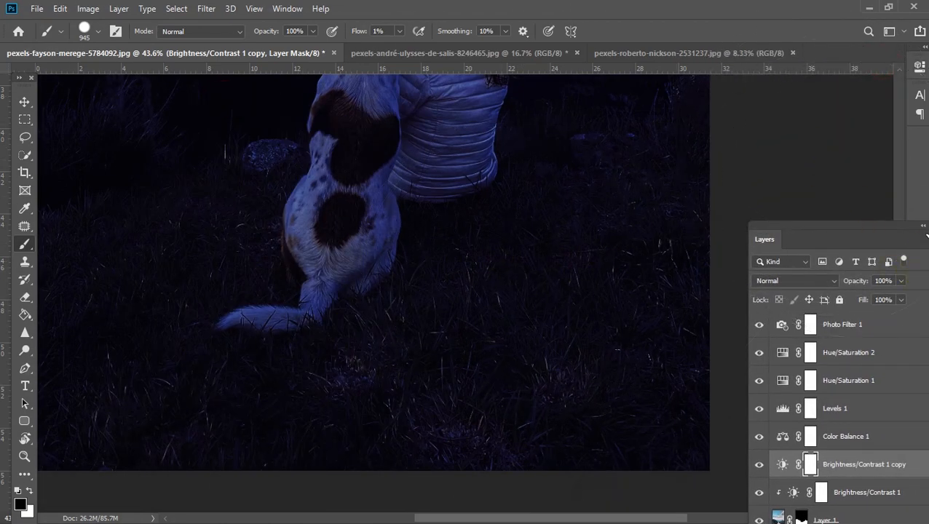
left_click(923, 226)
key("z")
left_click_drag(634, 308, 560, 308)
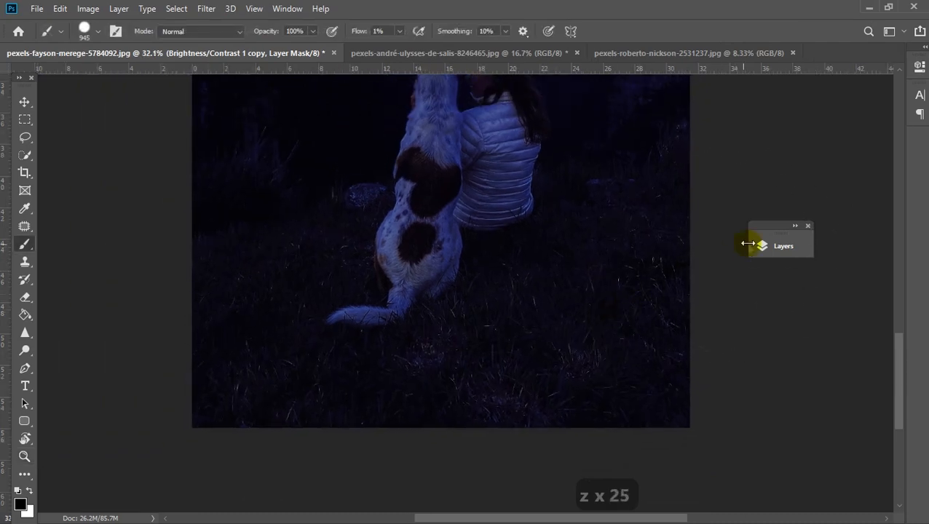
left_click(807, 226)
Inspect the composite up close from the foreground to the starry sky, and view the whole image
key("space")
left_click_drag(670, 199, 675, 404)
left_click_drag(661, 139, 660, 351)
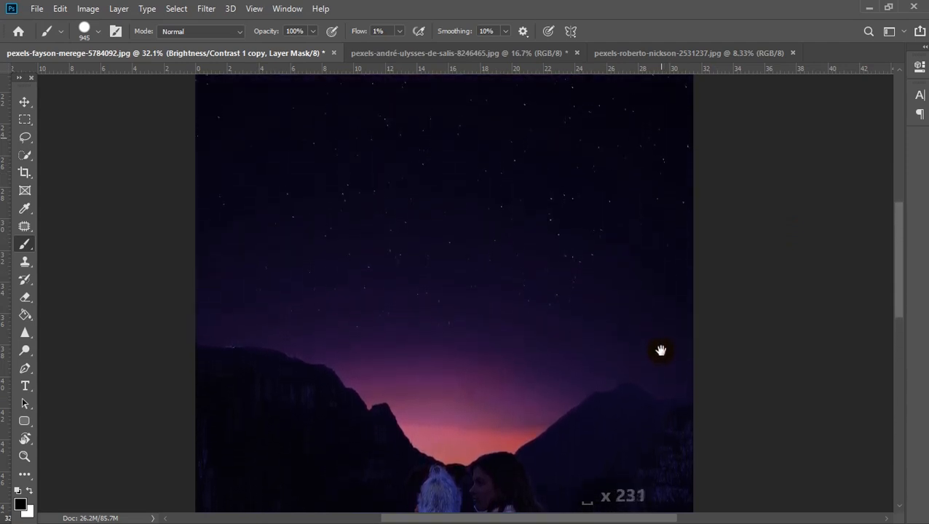
left_click_drag(659, 144, 659, 293)
key("ctrl+0")
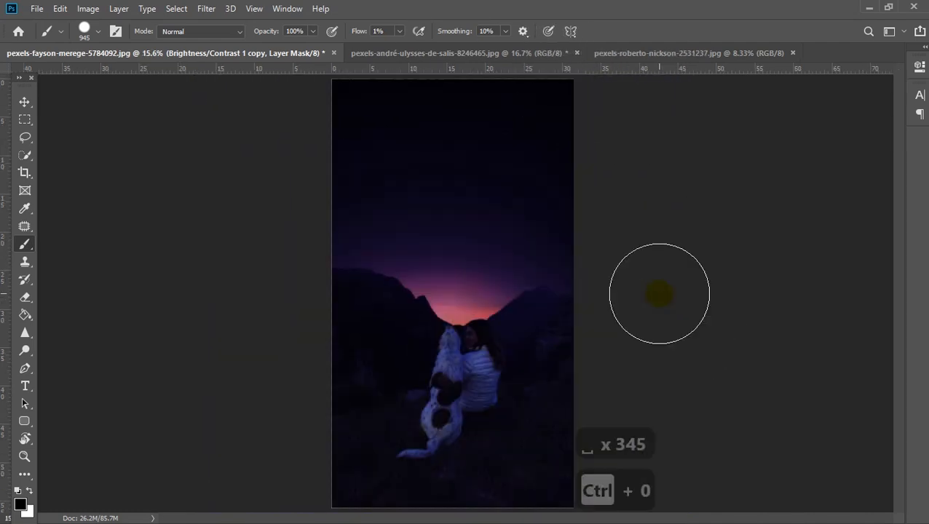